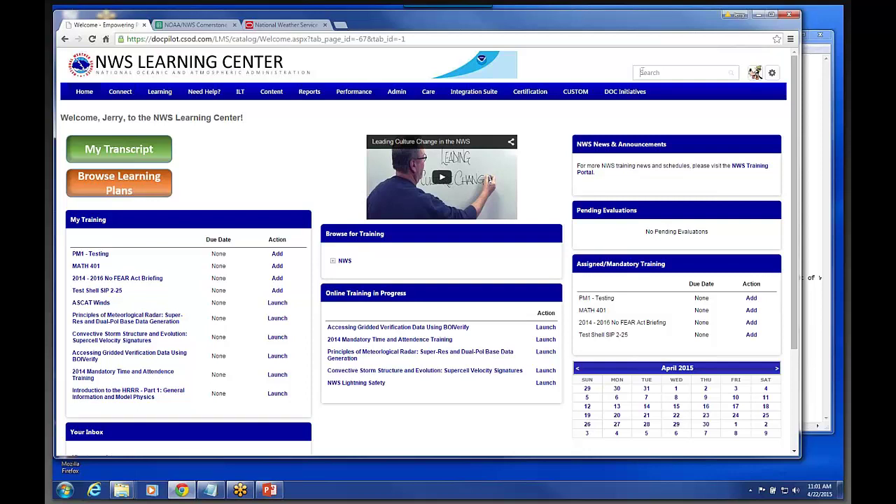
# Search the learning center for "asc" and open the training details of the ASCAT Winds online class.
pyautogui.click(642, 72)
pyautogui.write('asc')
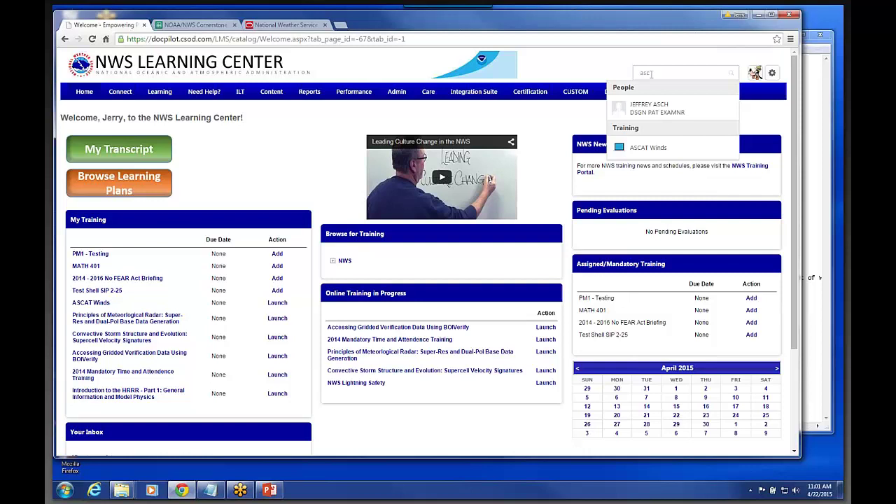
pyautogui.click(621, 149)
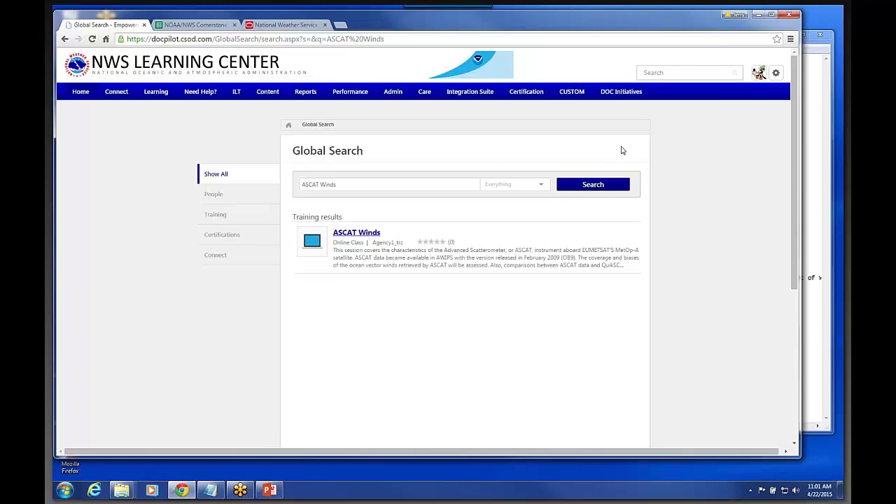
pyautogui.click(359, 234)
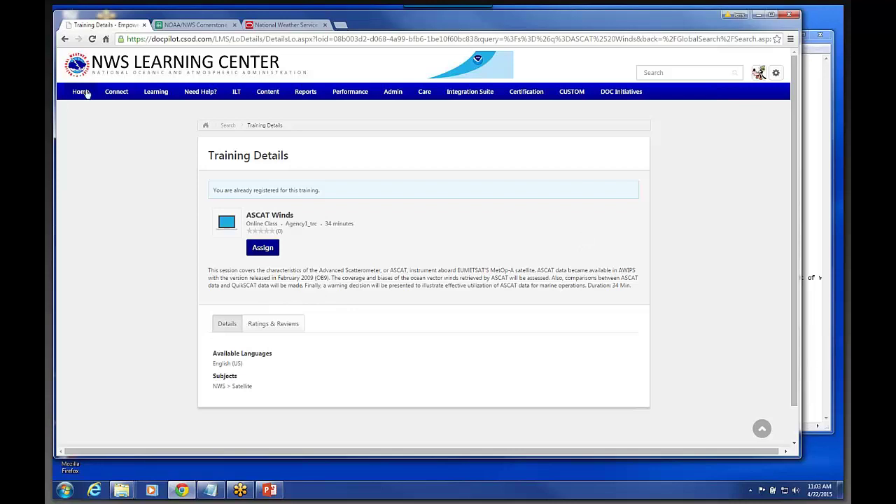
# Return to the Welcome page and review the NWS subject categories under Browse for Training, collapsing the list again.
pyautogui.moveTo(82, 96)
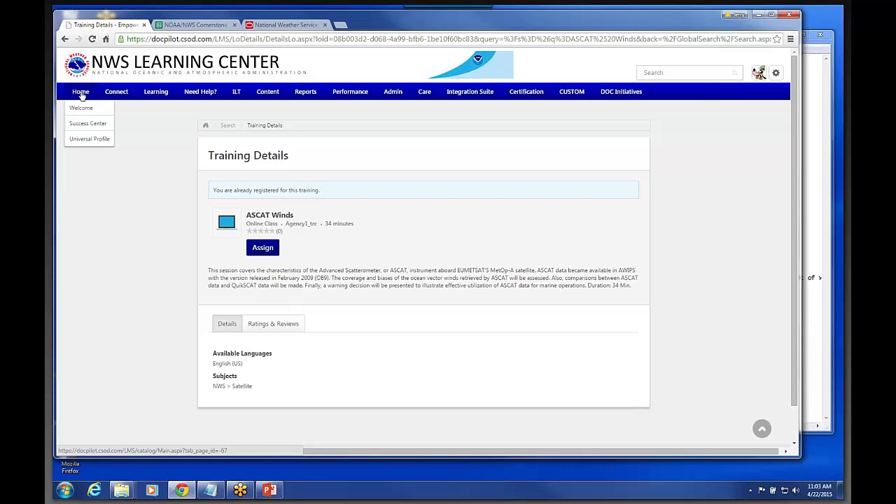
pyautogui.click(81, 95)
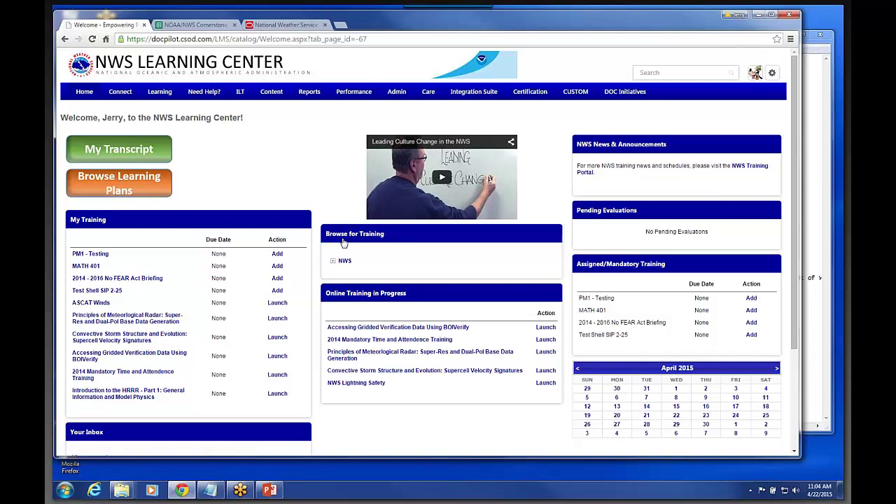
pyautogui.click(334, 261)
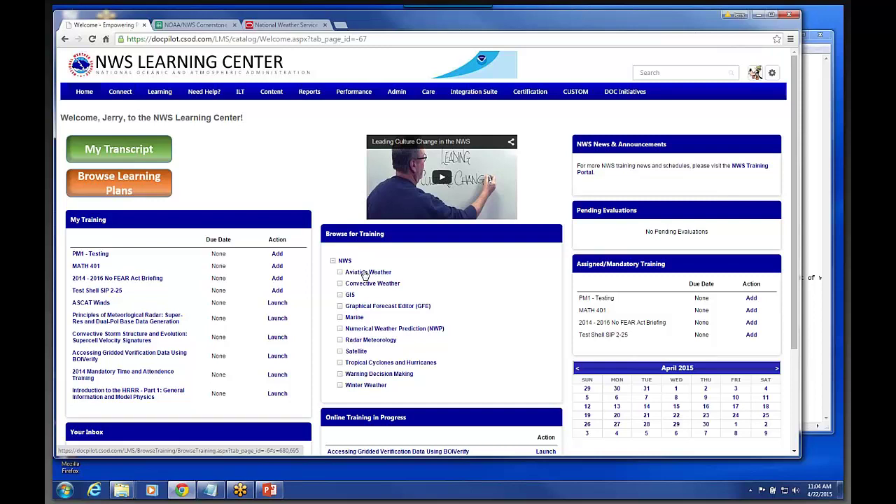
pyautogui.click(333, 262)
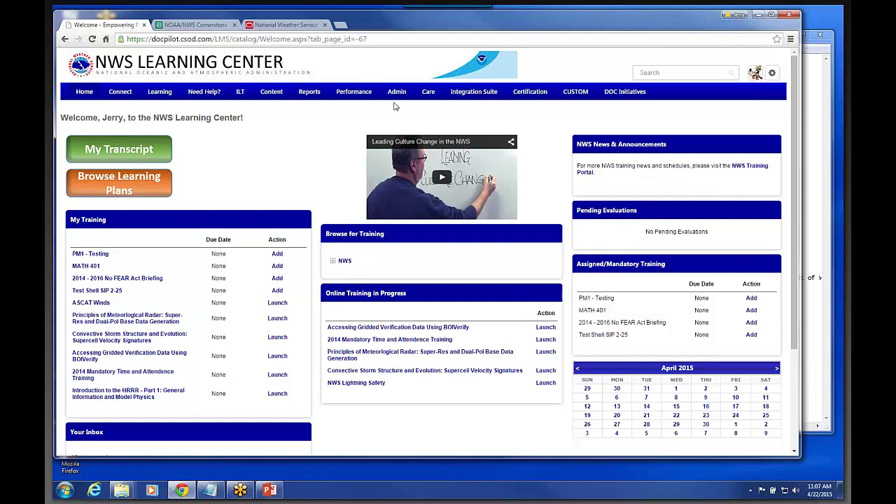
# Open the materials management page from the learning catalog administration and list the trainings of the NWS material type.
pyautogui.moveTo(395, 100)
pyautogui.moveTo(403, 96)
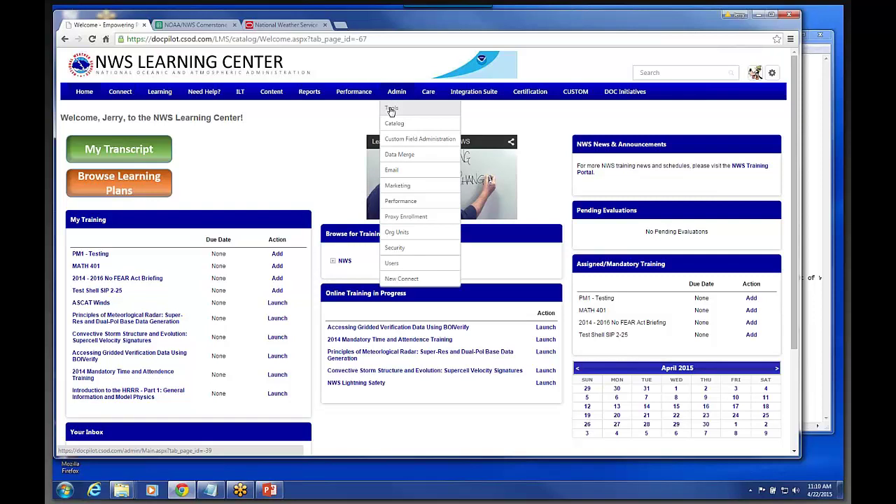
pyautogui.click(392, 111)
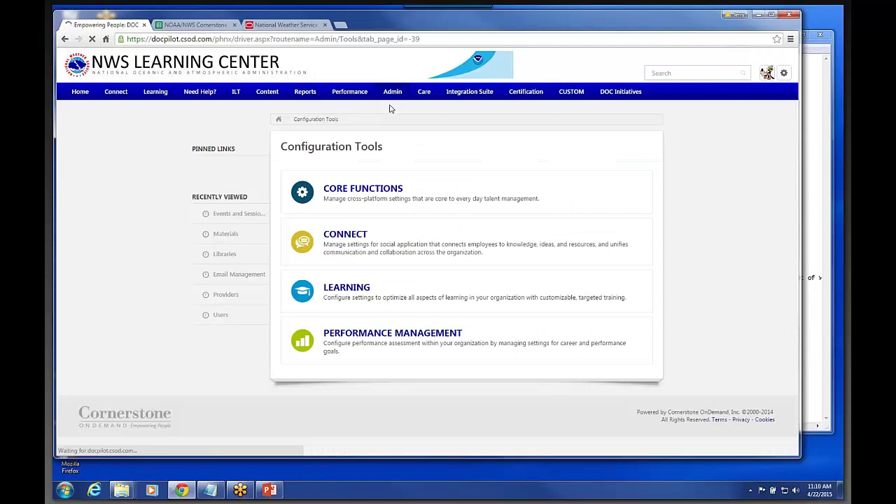
pyautogui.click(340, 290)
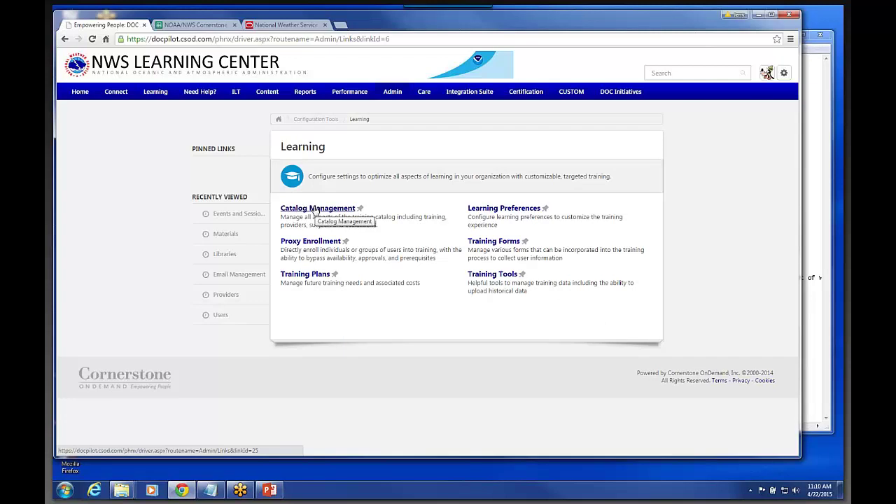
pyautogui.click(316, 209)
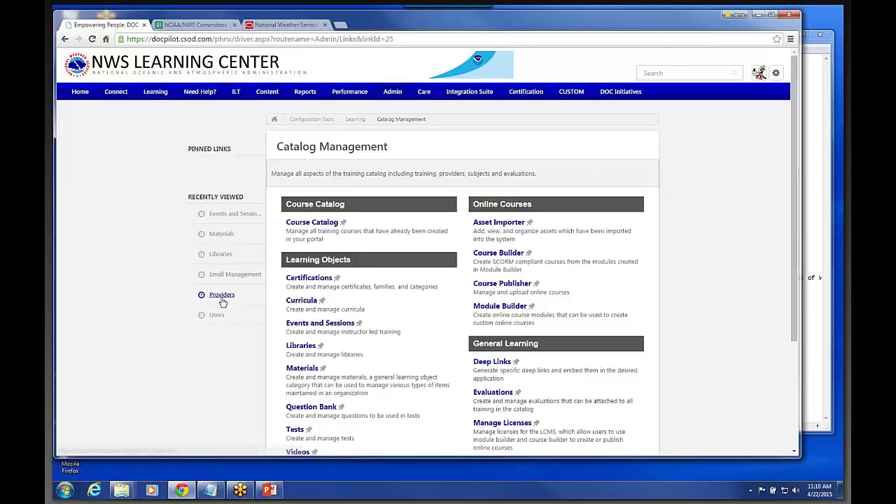
pyautogui.scroll(-3, 223, 303)
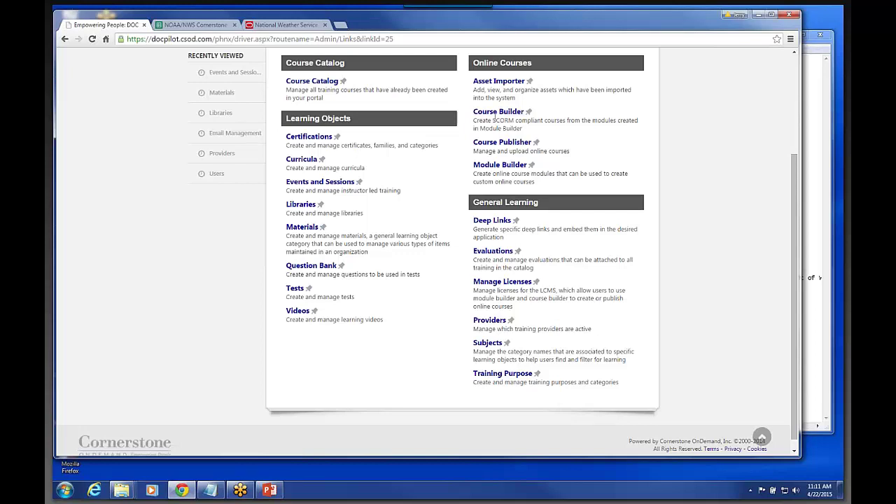
pyautogui.click(300, 228)
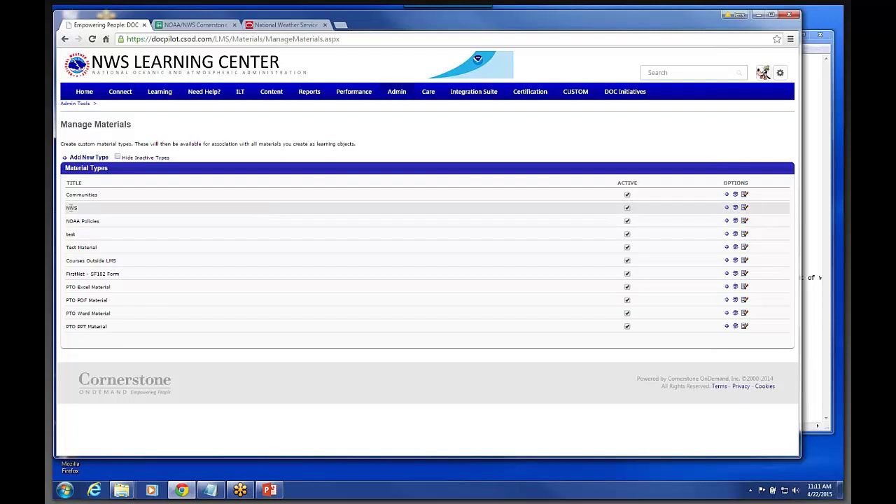
pyautogui.click(735, 208)
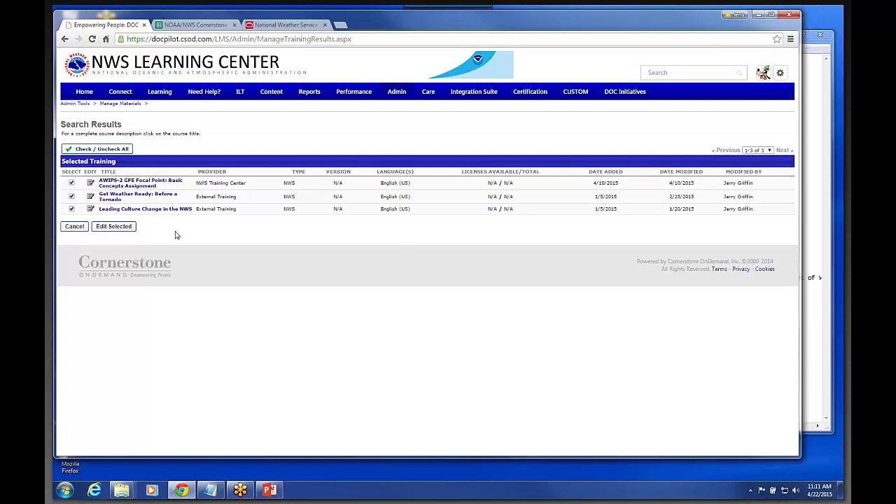
# View the details of the AWIPS-2 GFE Focal Point: Basic Concepts Assignment in an enlarged window, and close it.
pyautogui.click(120, 183)
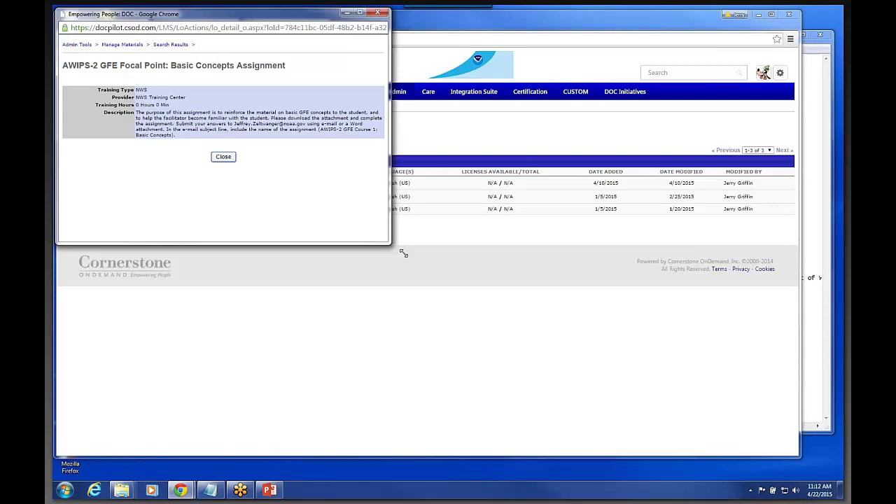
pyautogui.moveTo(403, 253); pyautogui.dragTo(530, 306)
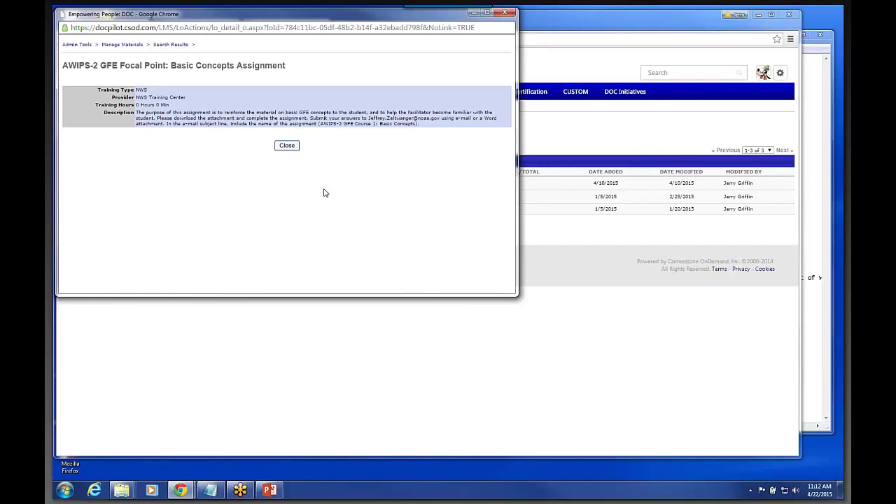
pyautogui.click(287, 145)
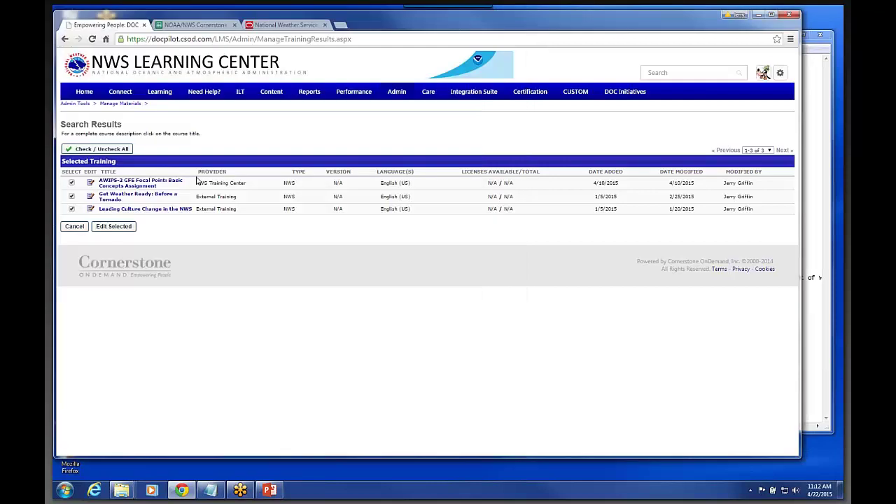
# View the details of the Get Weather Ready: Before a Tornado material in a widened window, and close it.
pyautogui.click(105, 198)
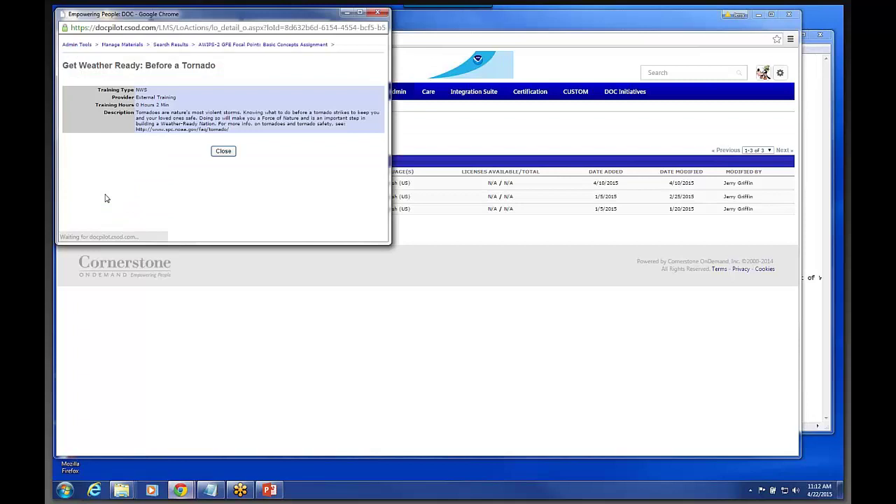
pyautogui.moveTo(390, 243); pyautogui.dragTo(494, 245)
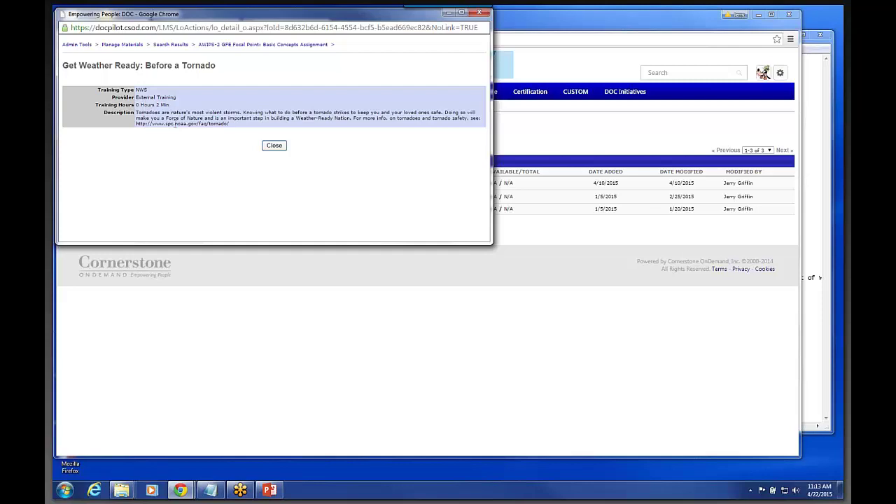
pyautogui.click(274, 146)
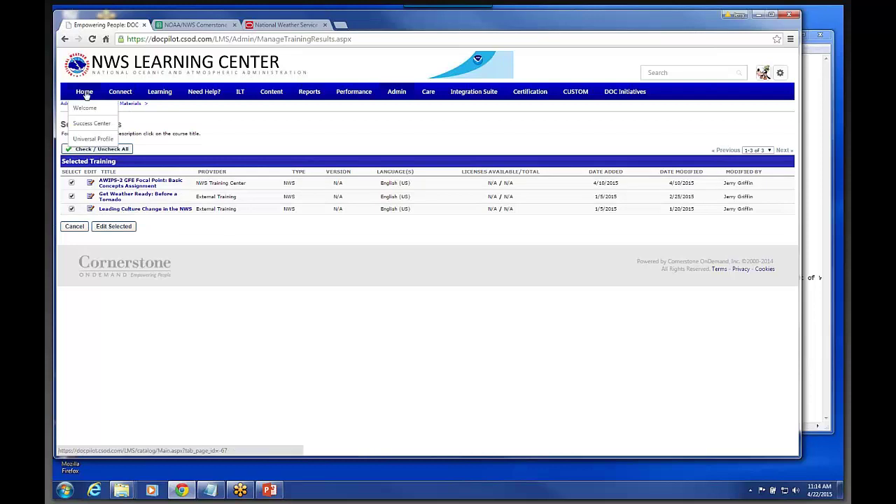
# Go from the Welcome page to Browse for Training and review the training list filtered to online classes.
pyautogui.click(82, 108)
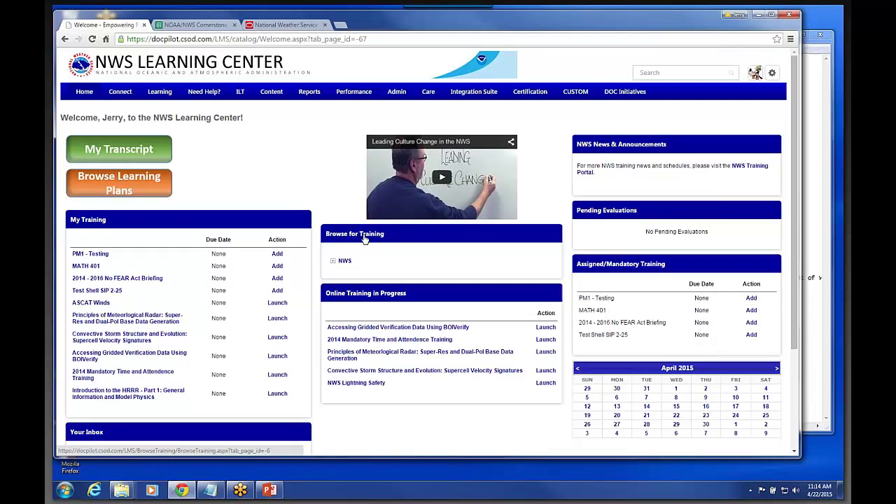
pyautogui.click(363, 238)
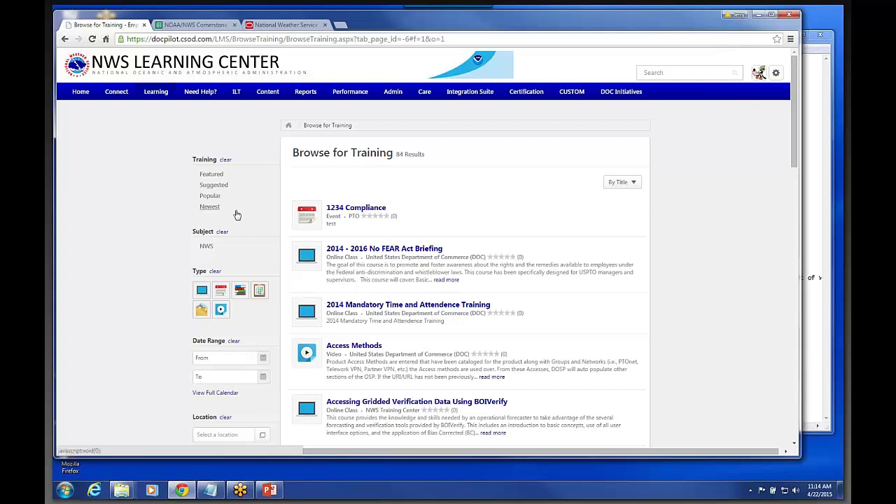
pyautogui.click(201, 289)
pyautogui.scroll(-1, 462, 290)
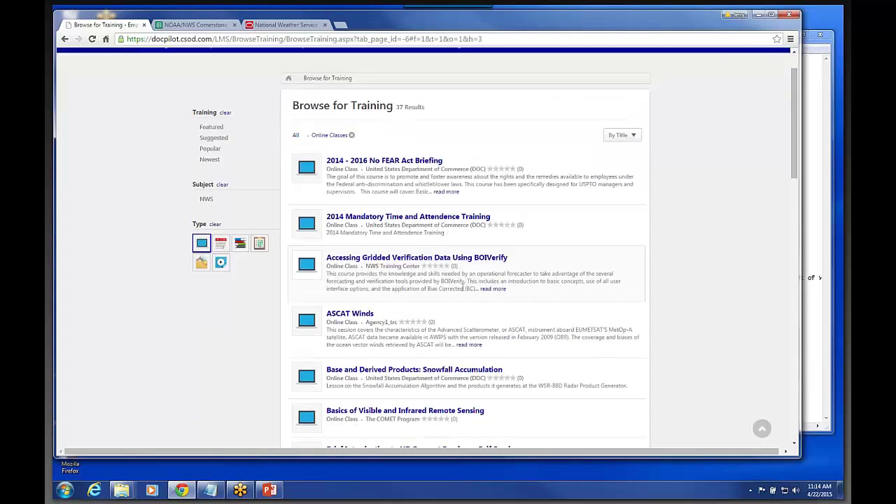
pyautogui.scroll(-2, 462, 287)
pyautogui.scroll(-1, 461, 294)
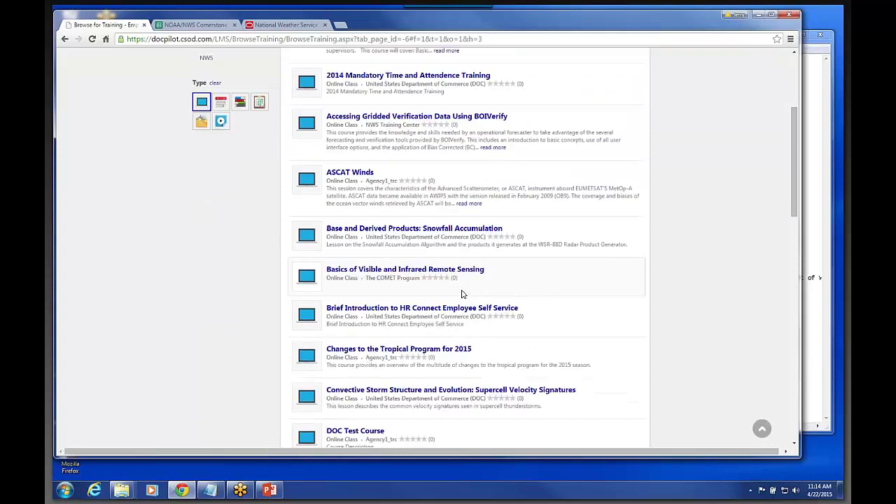
pyautogui.scroll(-2, 461, 294)
pyautogui.scroll(2, 462, 295)
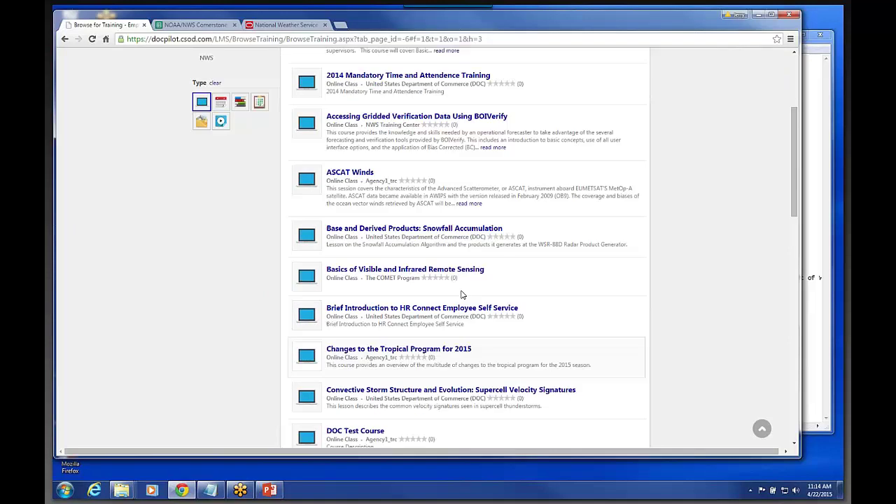
pyautogui.scroll(3, 461, 294)
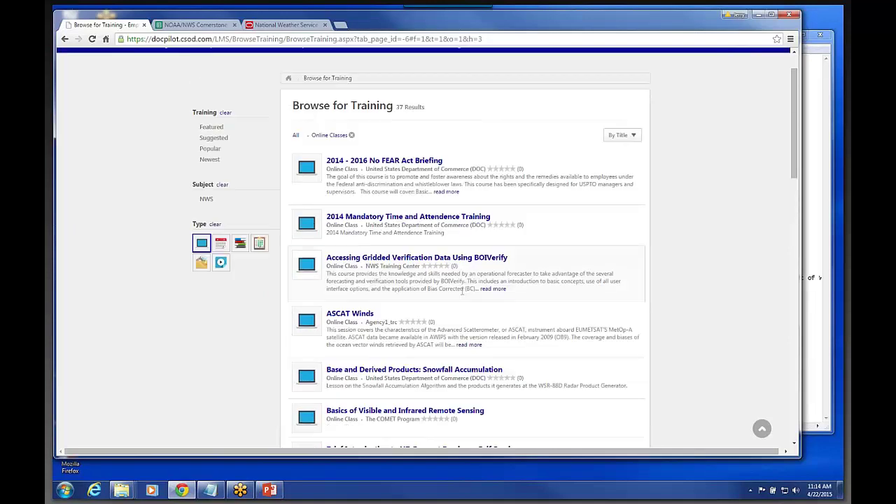
# Review the training list filtered to events only, and switch the type filter to curriculums only.
pyautogui.click(221, 244)
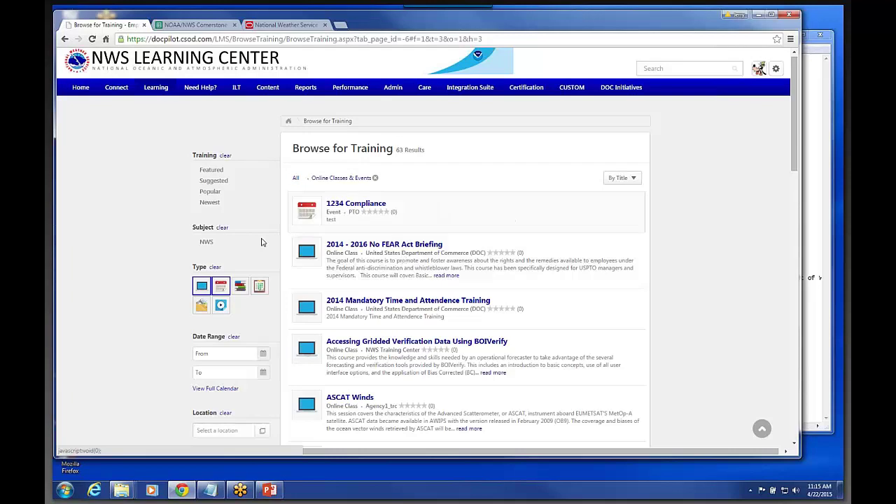
pyautogui.click(202, 287)
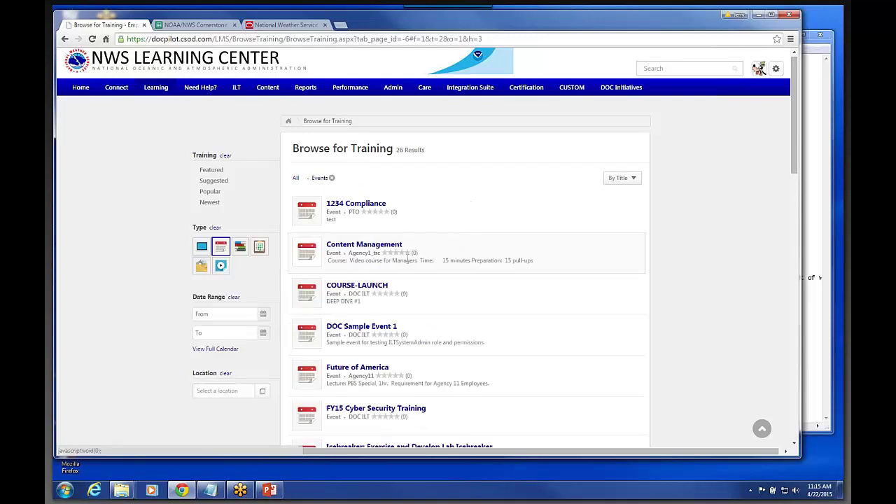
pyautogui.scroll(-1, 406, 263)
pyautogui.scroll(-1, 404, 266)
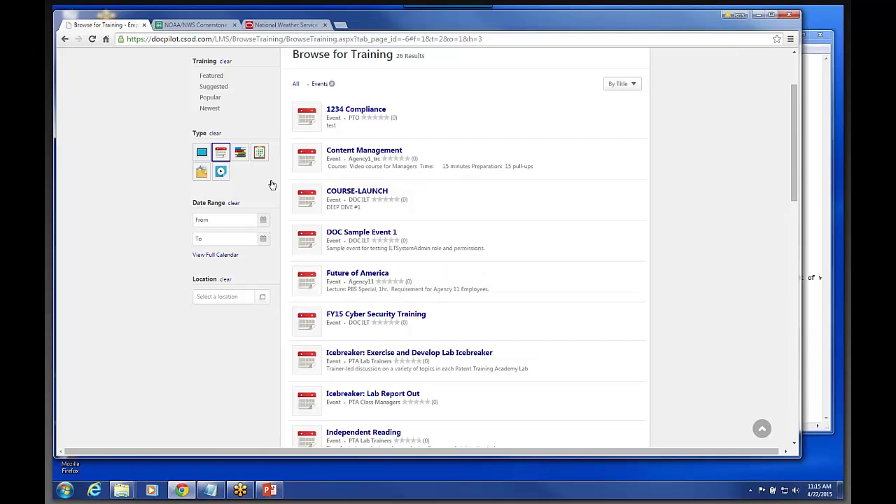
pyautogui.click(220, 152)
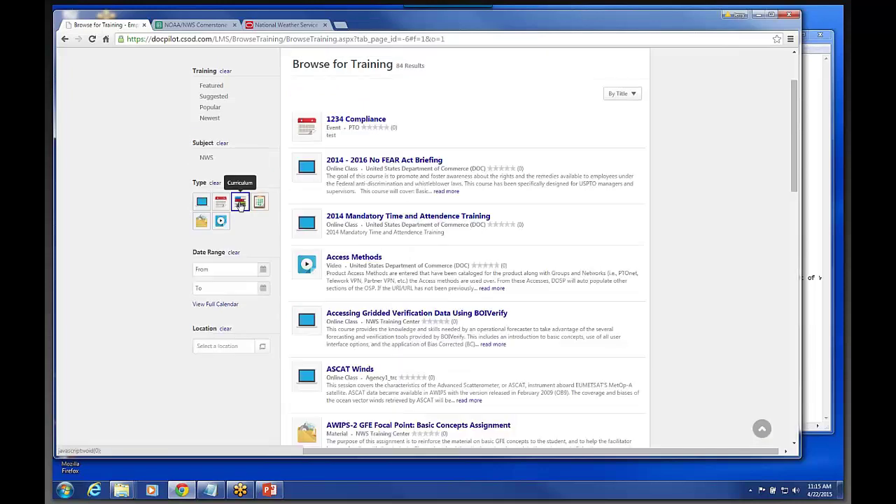
pyautogui.click(239, 203)
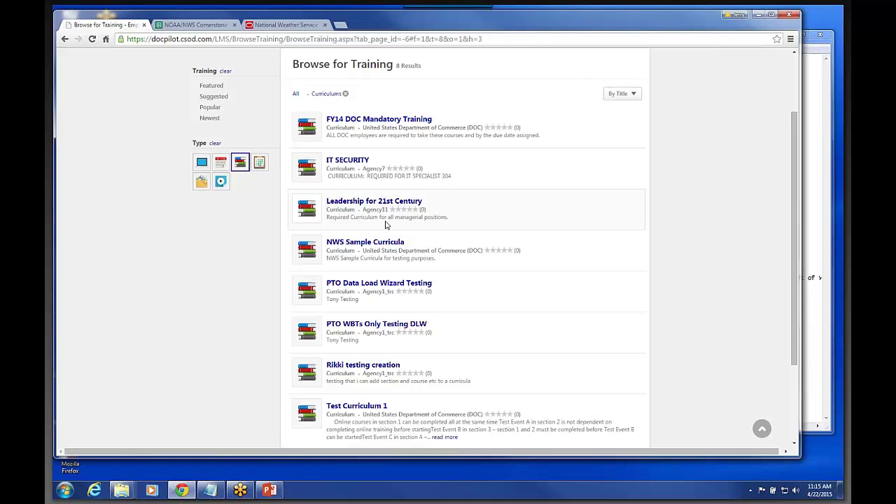
# Change the training type filter from curriculums to materials only and look through the listed materials.
pyautogui.click(201, 182)
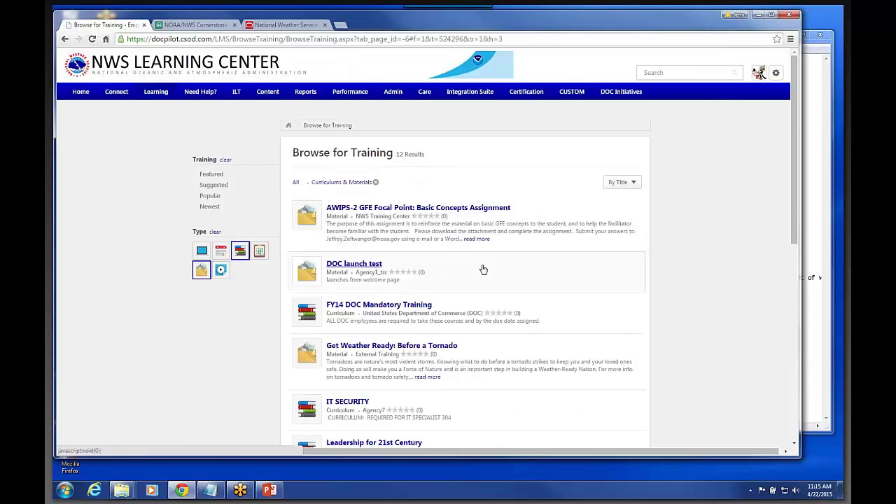
pyautogui.scroll(-1, 271, 208)
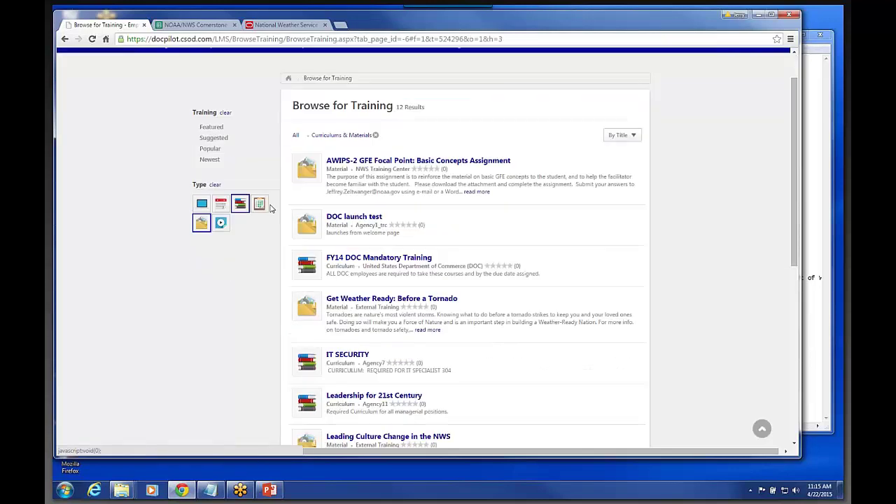
pyautogui.click(240, 204)
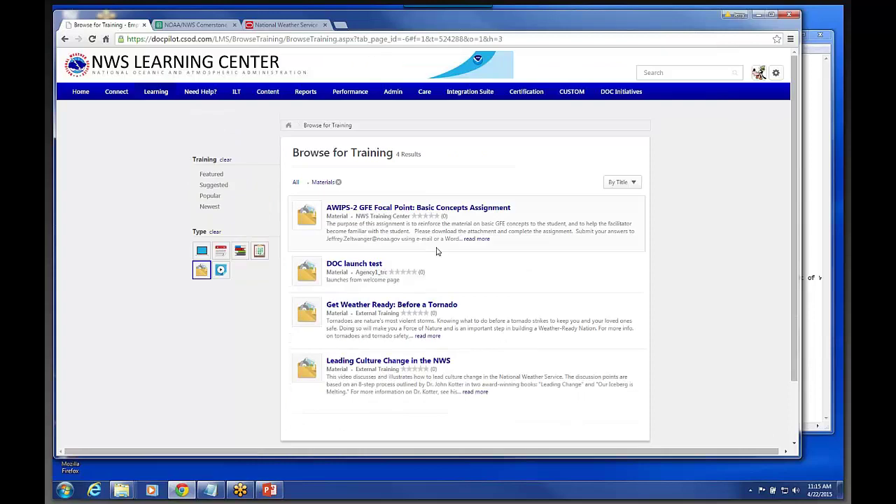
pyautogui.scroll(-2, 437, 250)
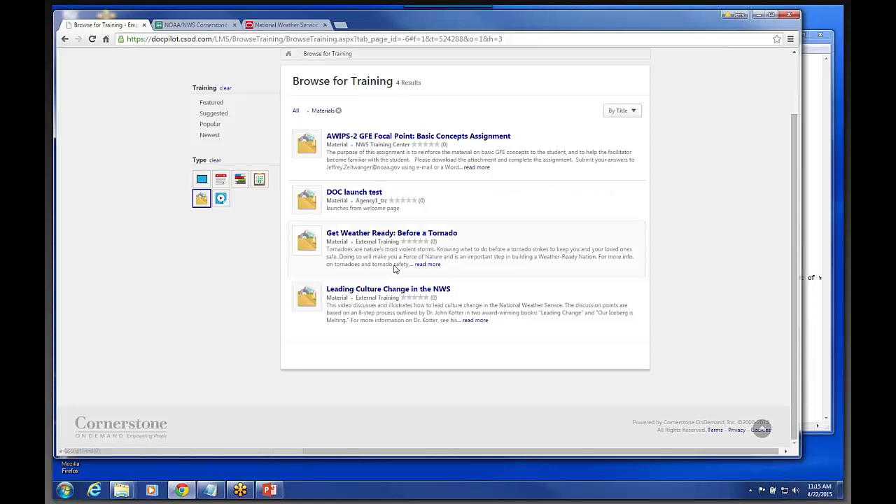
# Open the training details of the Leading Culture Change in the NWS material and request it.
pyautogui.click(378, 289)
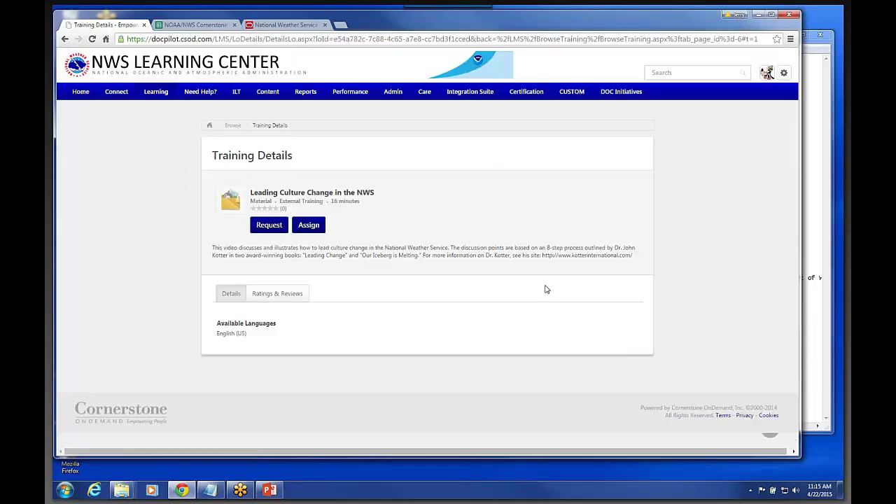
pyautogui.click(266, 228)
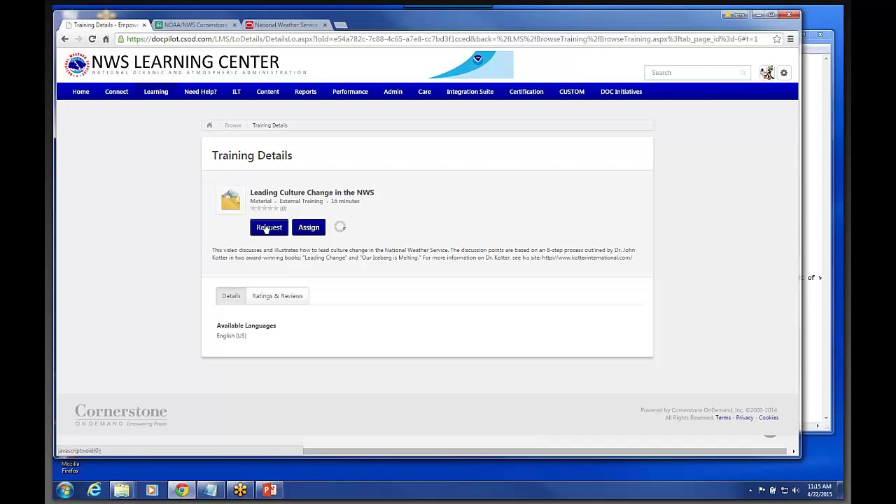
pyautogui.click(306, 230)
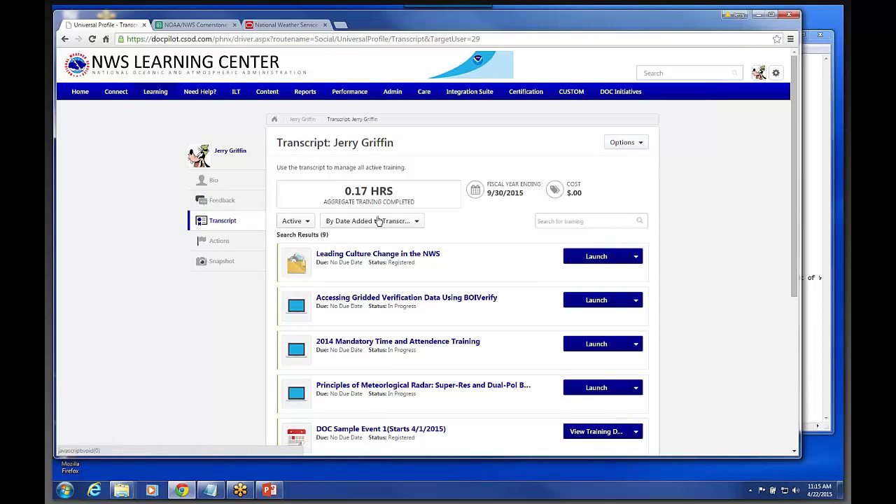
# Launch Leading Culture Change in the NWS from the transcript, enlarge and reposition its video window, and close it.
pyautogui.click(593, 258)
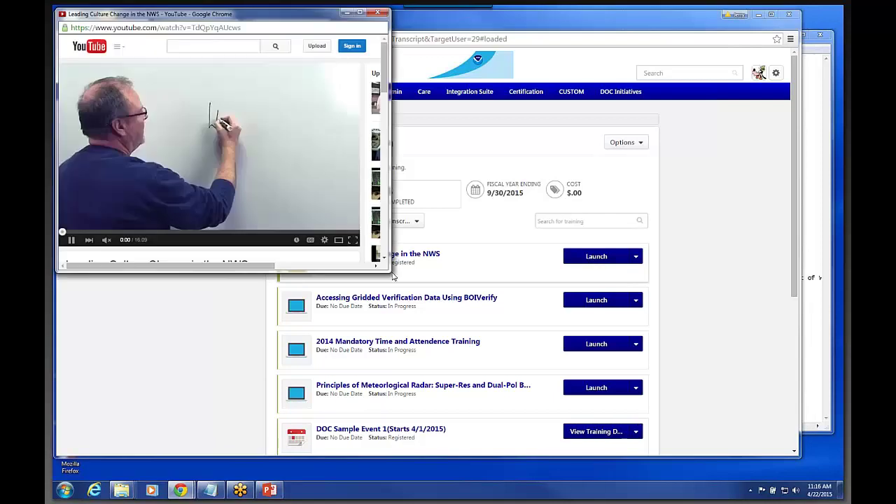
pyautogui.moveTo(392, 277); pyautogui.dragTo(442, 295)
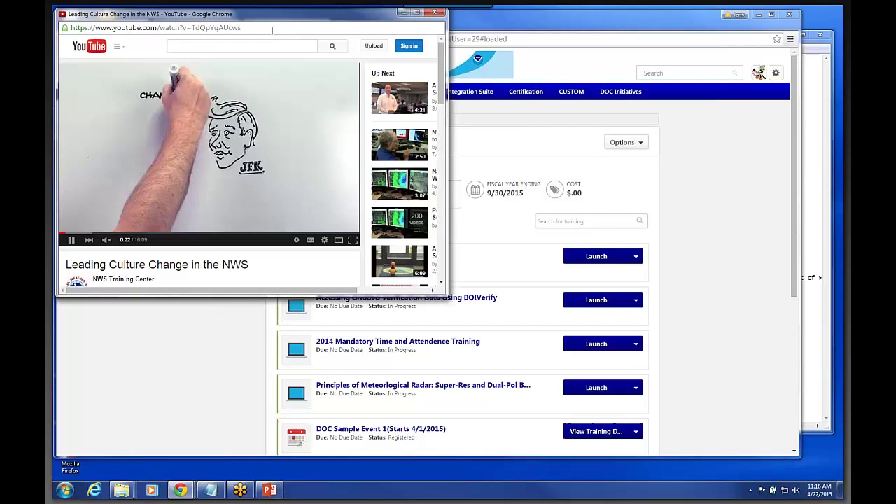
pyautogui.moveTo(272, 14); pyautogui.dragTo(271, 57)
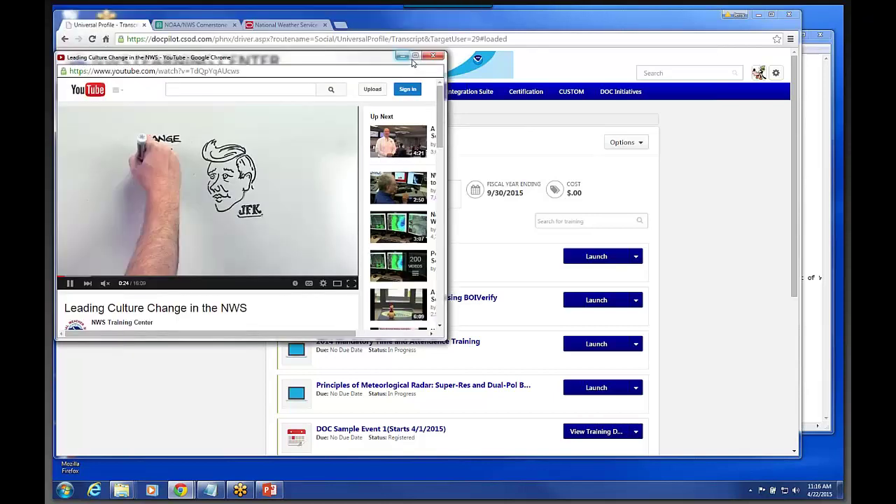
pyautogui.click(432, 56)
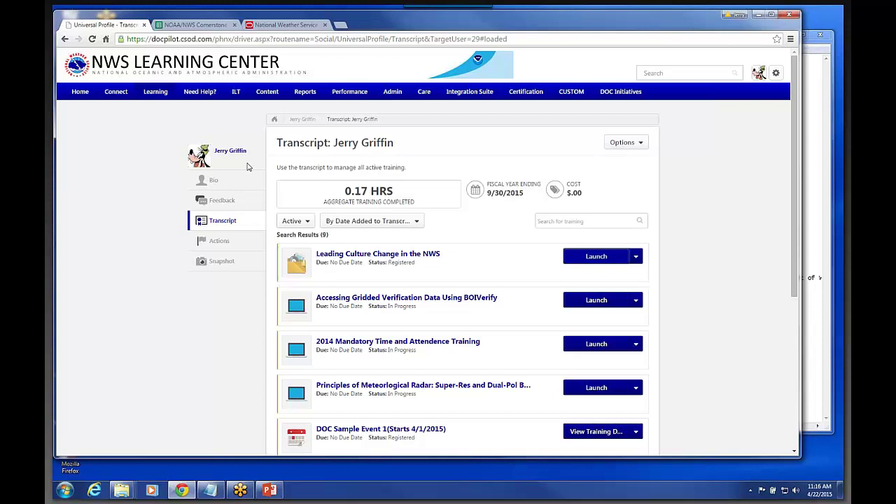
# Return from the transcript to the materials-only training list, and display and dismiss the browser's list of previously visited pages.
pyautogui.click(63, 40)
pyautogui.click(65, 40)
pyautogui.click(65, 40)
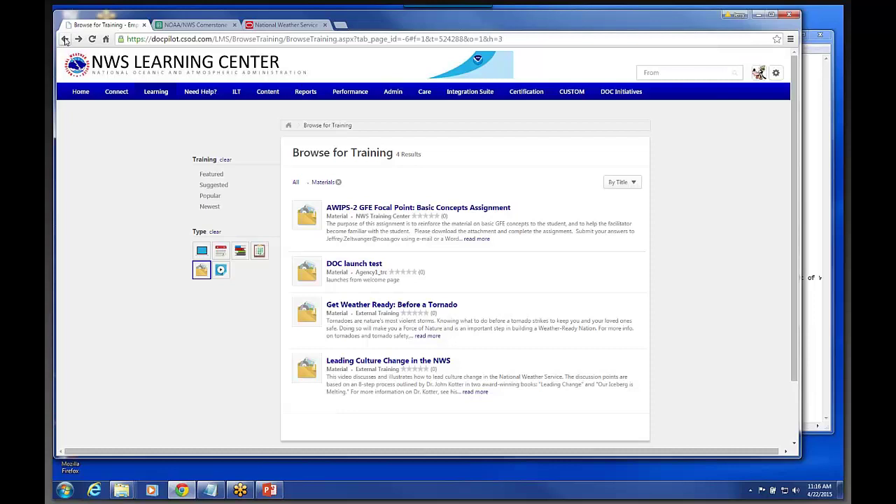
pyautogui.rightClick(64, 40)
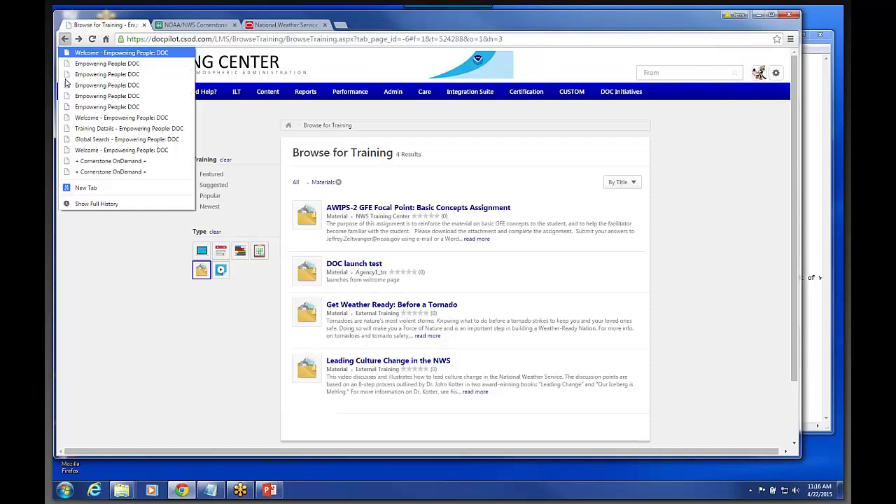
pyautogui.click(118, 326)
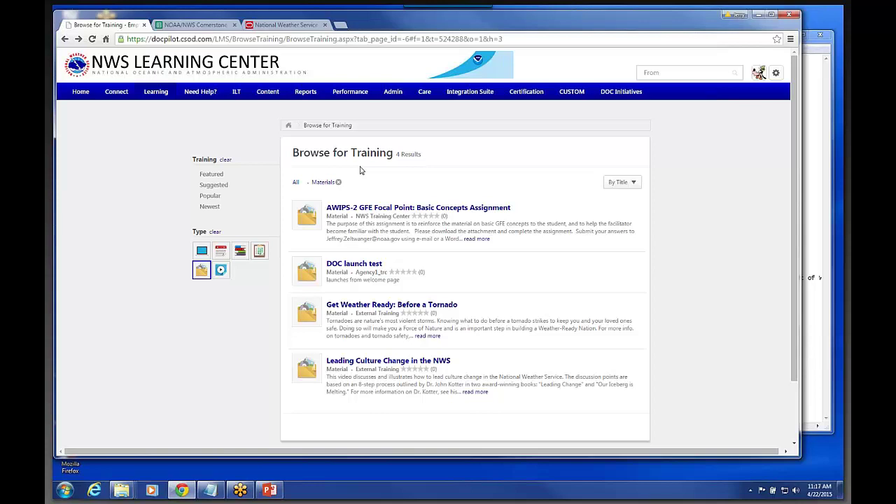
# Go through the Welcome page to Browse for Training and filter the training list to the NWS subject.
pyautogui.moveTo(81, 95)
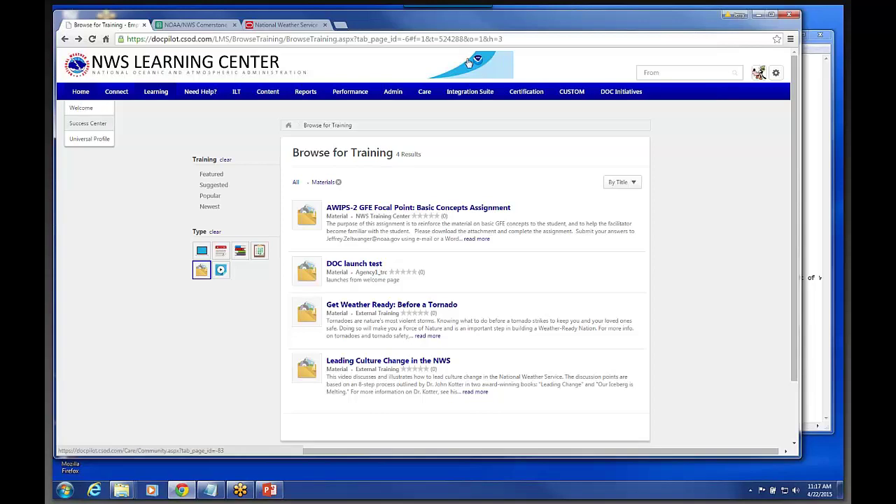
pyautogui.click(79, 110)
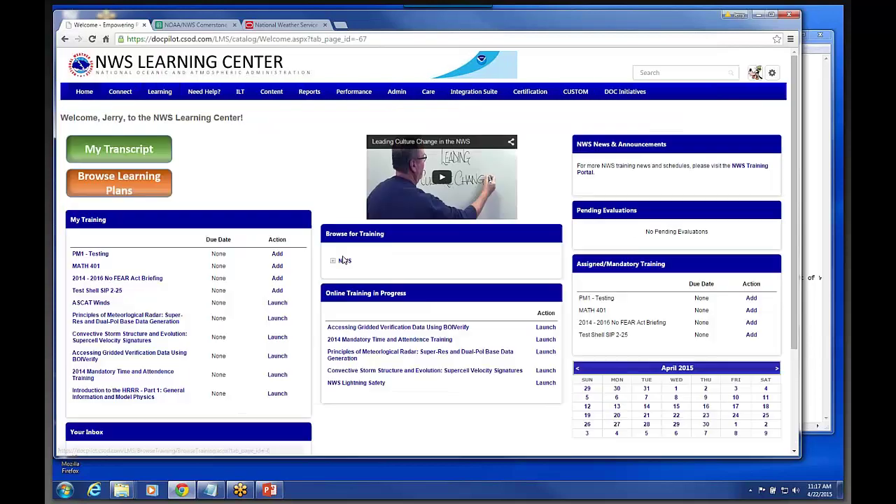
pyautogui.click(344, 260)
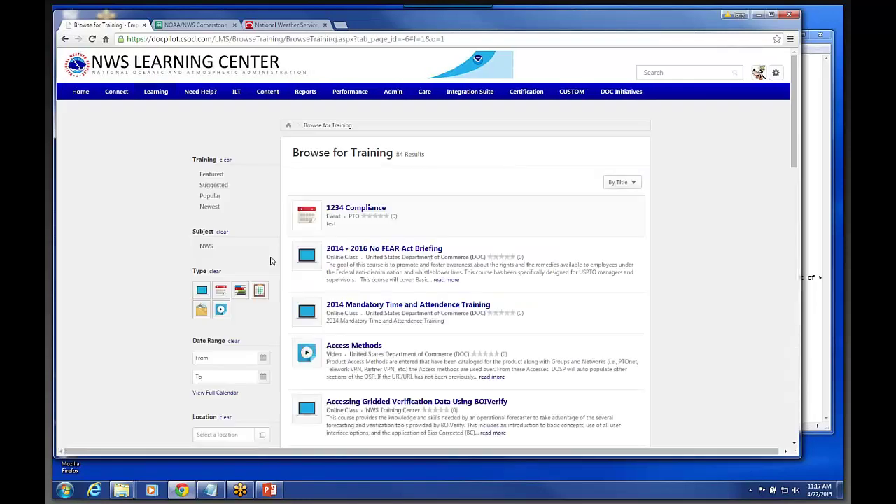
pyautogui.click(205, 248)
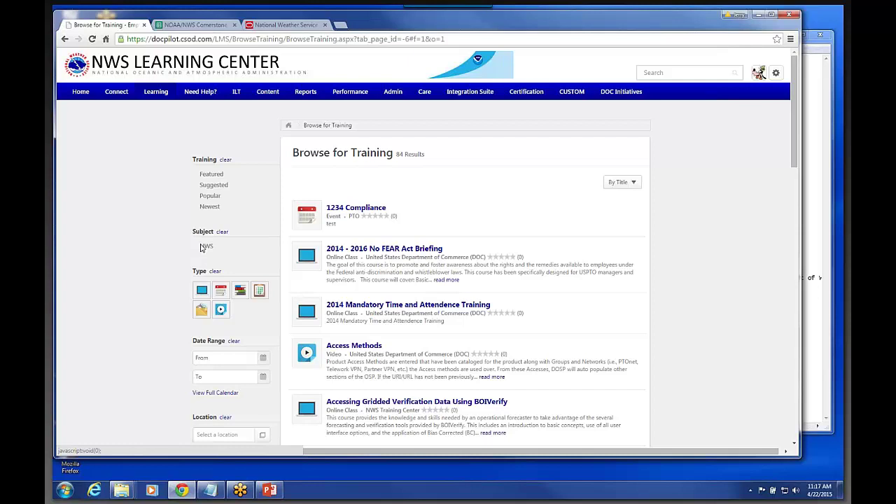
pyautogui.click(206, 247)
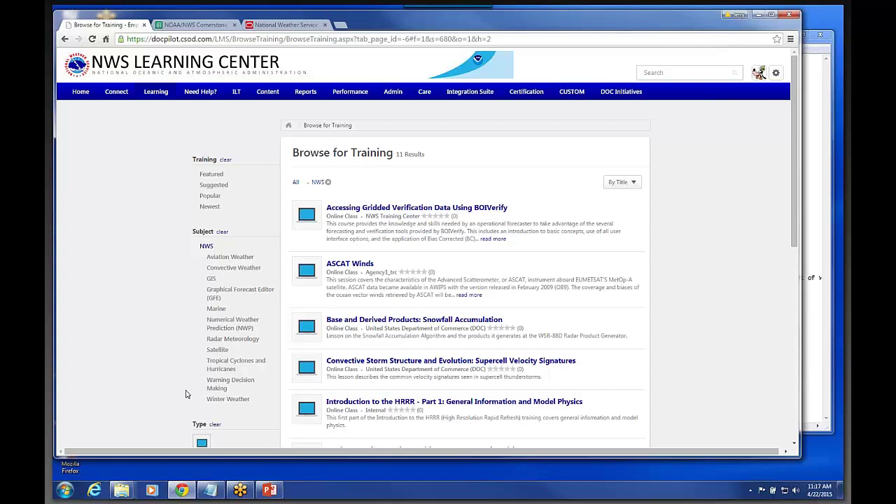
# View the training under the Aviation Weather and Convective Weather subcategories, and clear the subject filter.
pyautogui.click(231, 257)
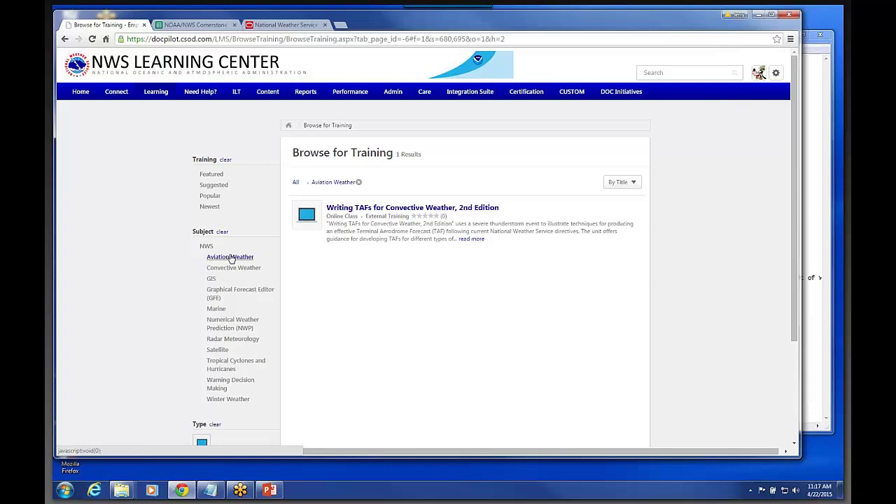
pyautogui.click(221, 270)
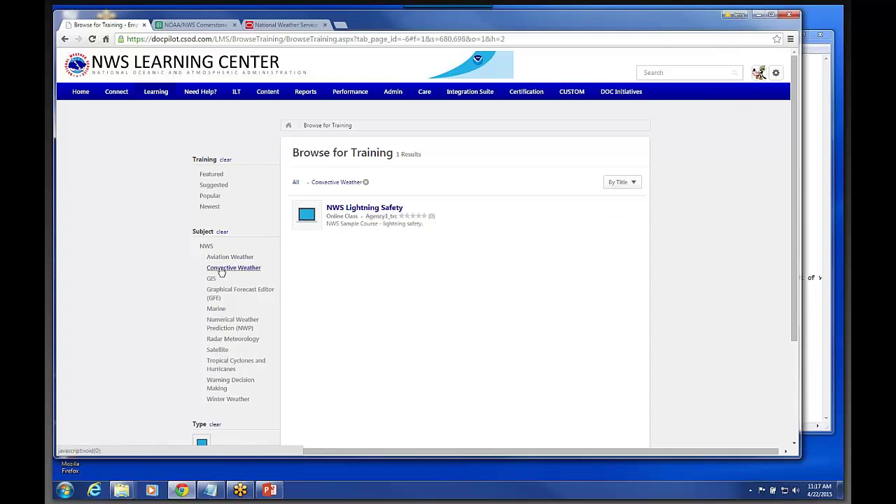
pyautogui.click(222, 232)
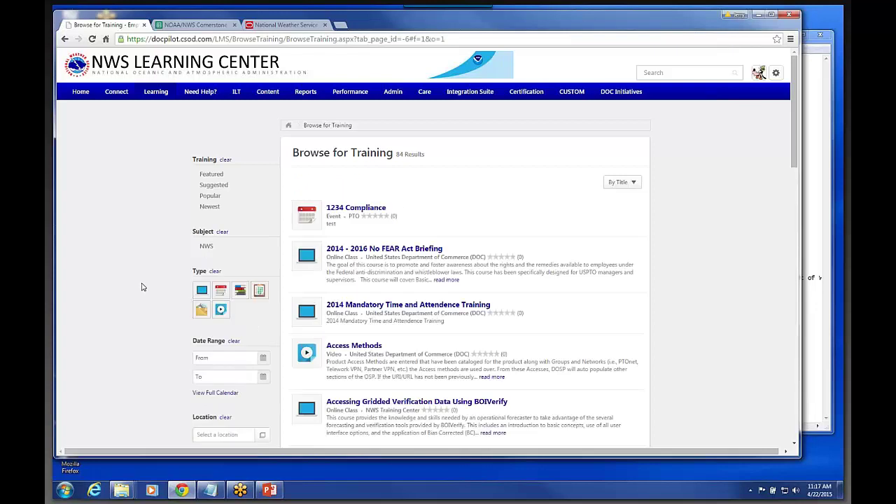
# Examine the type, date range and location filters, the sorting options and the search field of the unfiltered training list.
pyautogui.scroll(-1, 159, 215)
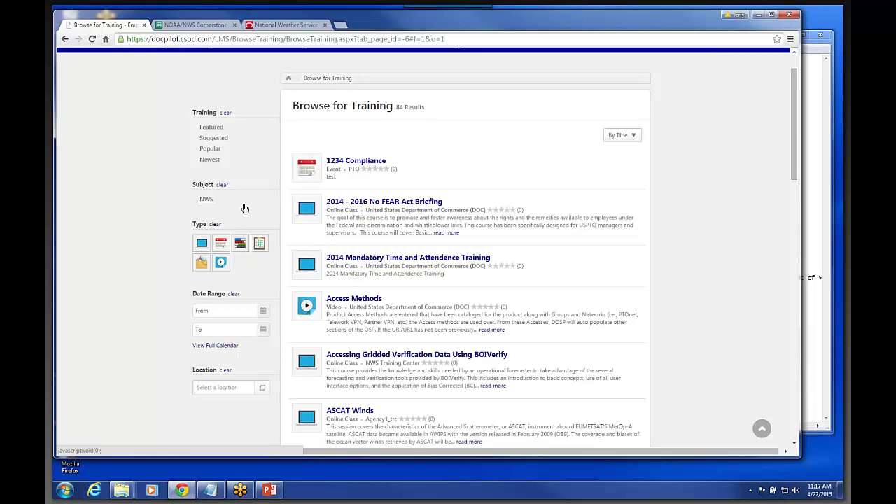
pyautogui.scroll(1, 245, 209)
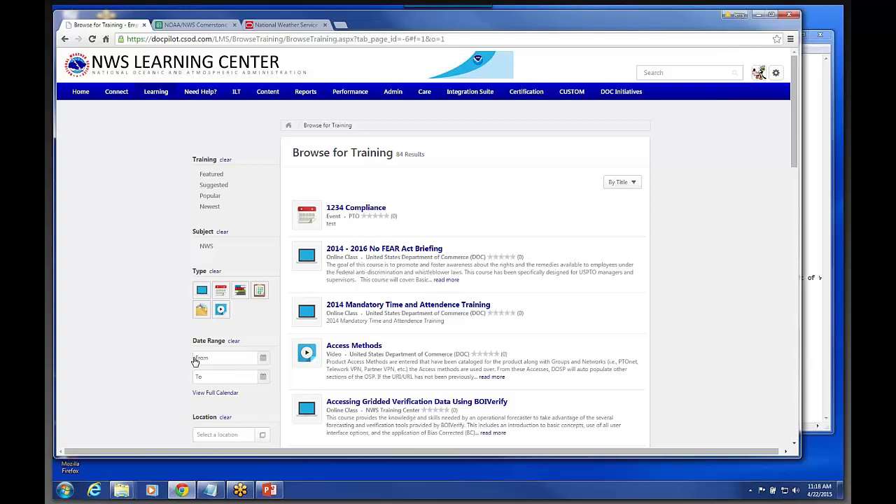
pyautogui.scroll(-2, 189, 361)
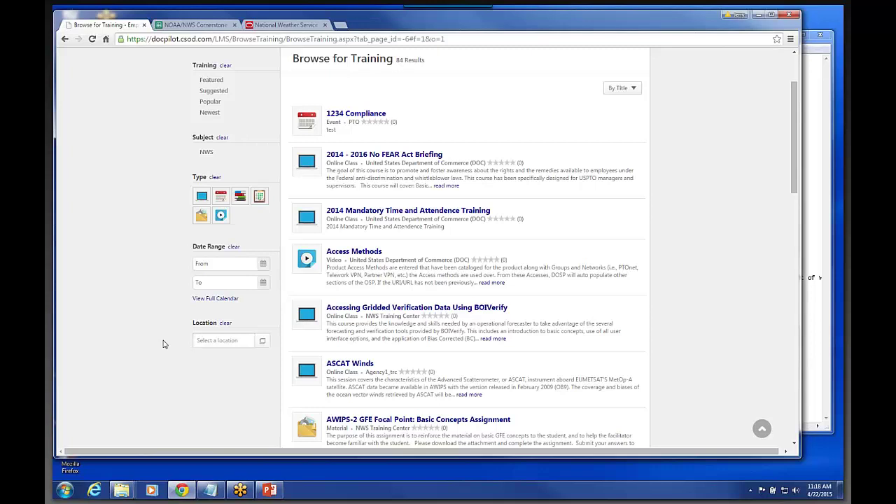
pyautogui.scroll(3, 163, 343)
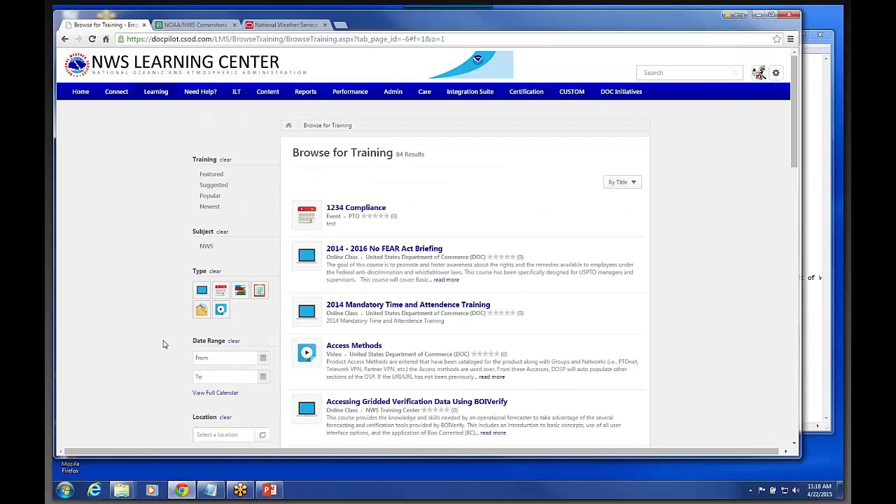
pyautogui.click(633, 185)
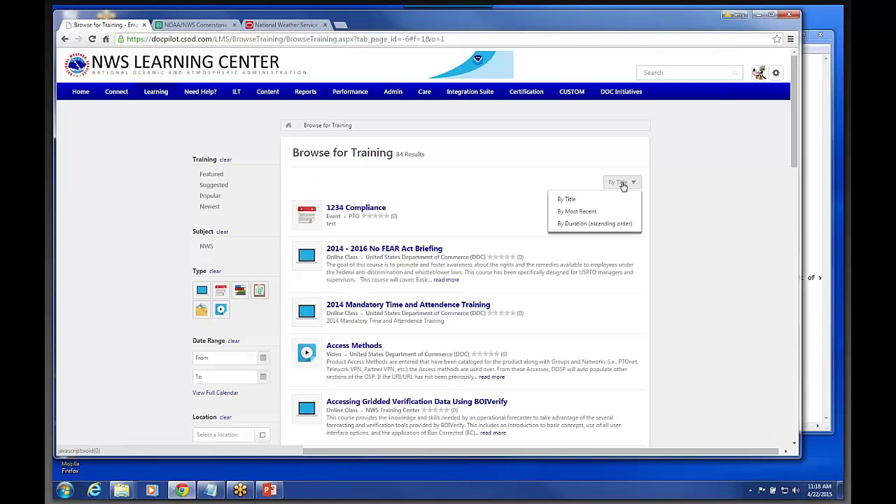
pyautogui.click(552, 178)
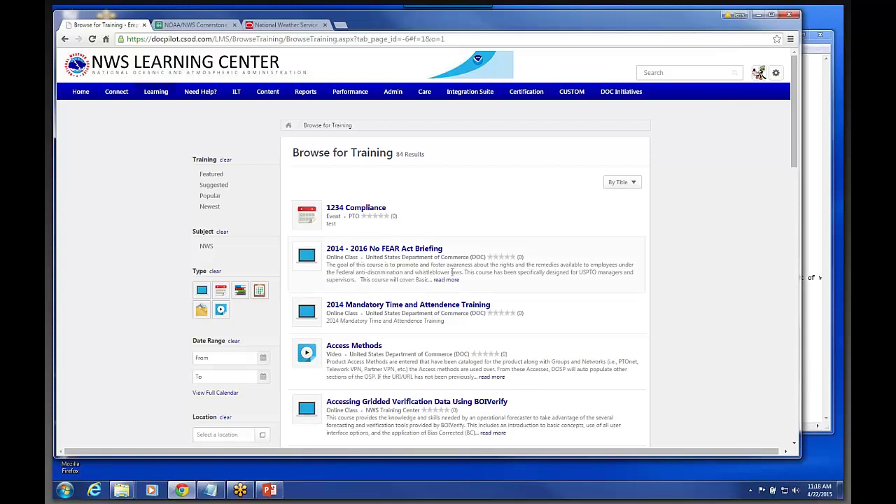
pyautogui.click(640, 72)
pyautogui.scroll(-1, 492, 179)
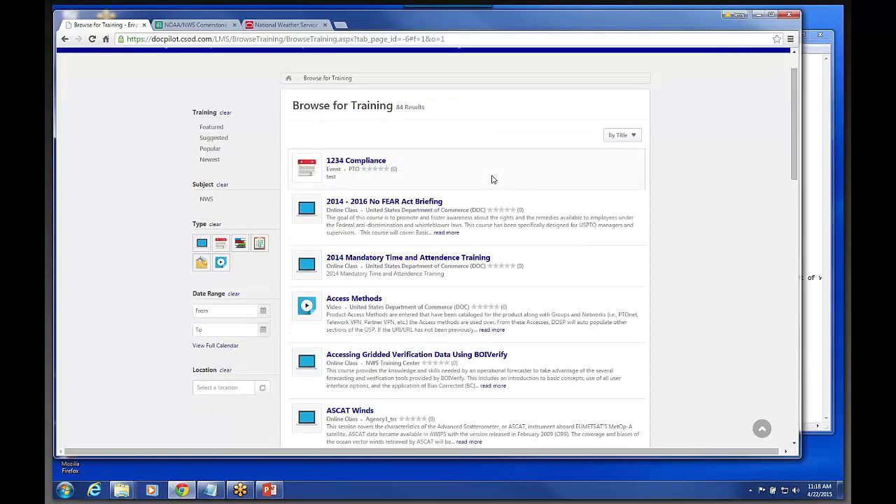
pyautogui.scroll(1, 492, 179)
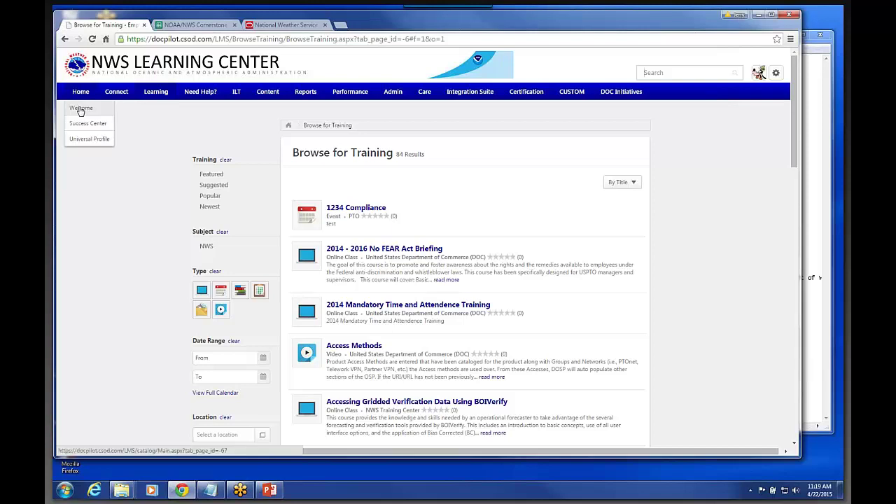
# Open My Transcript from the Welcome page and check the available transcript status views, keeping Active selected.
pyautogui.click(82, 109)
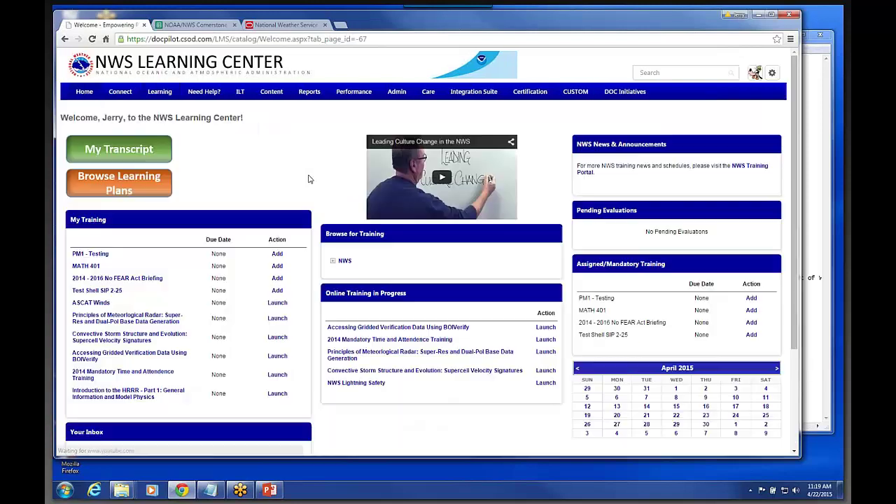
pyautogui.click(114, 150)
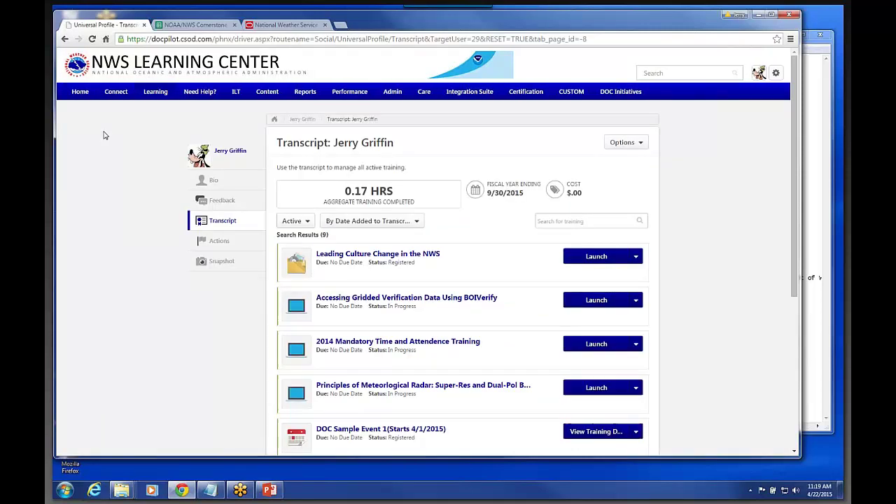
pyautogui.moveTo(115, 96)
pyautogui.moveTo(156, 96)
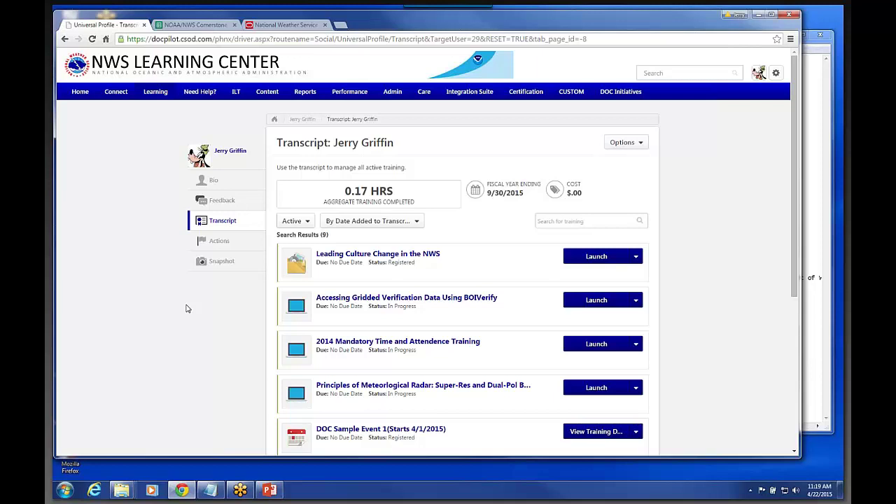
pyautogui.click(309, 223)
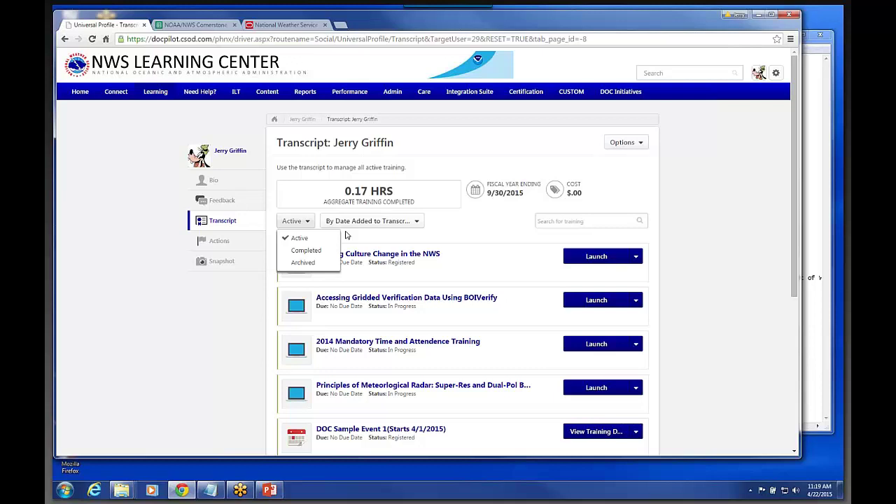
pyautogui.click(300, 238)
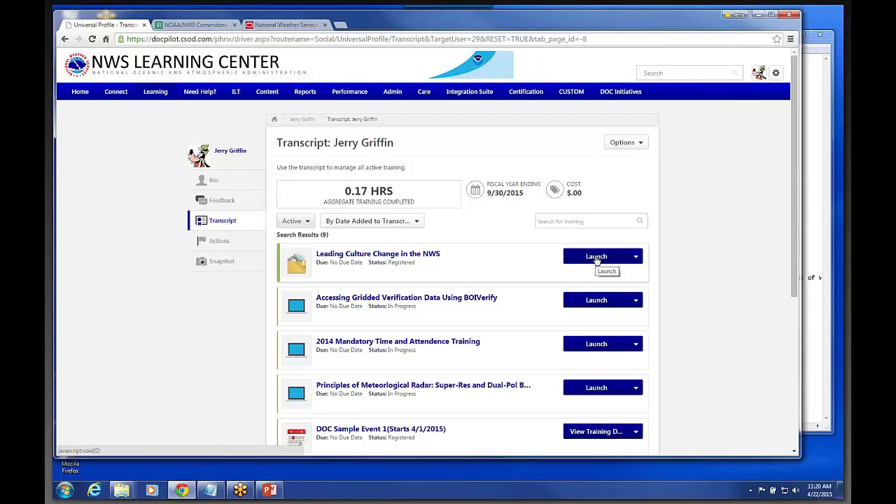
# Switch the transcript view to completed training and from there to archived training.
pyautogui.click(308, 223)
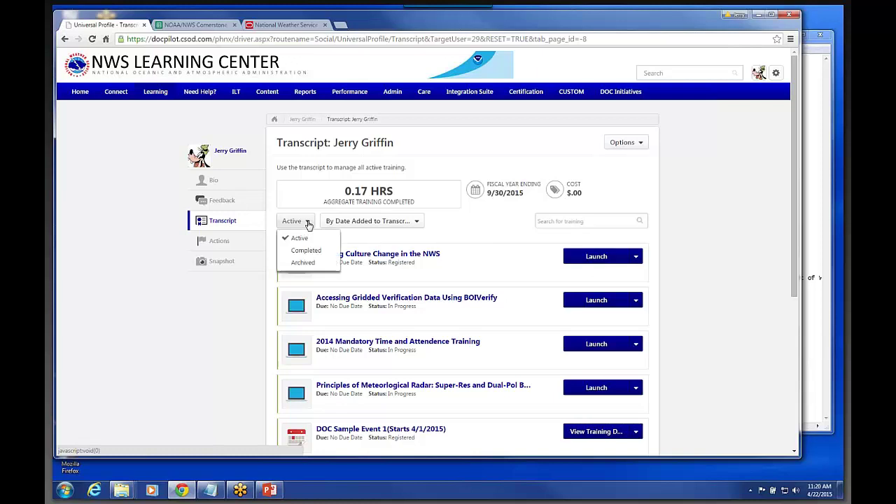
pyautogui.click(303, 252)
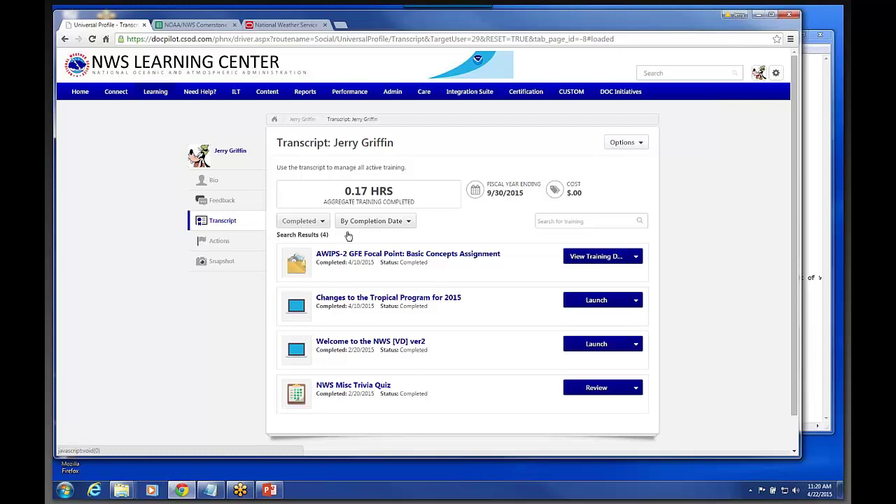
pyautogui.click(323, 222)
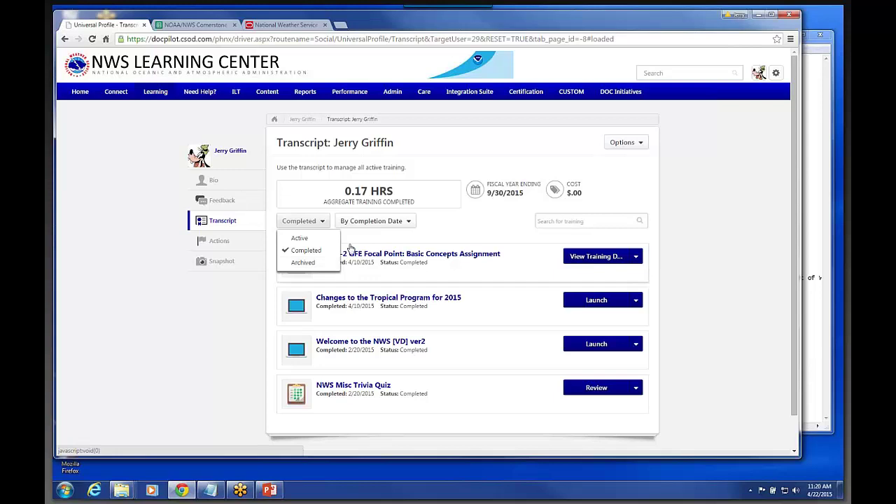
pyautogui.click(304, 264)
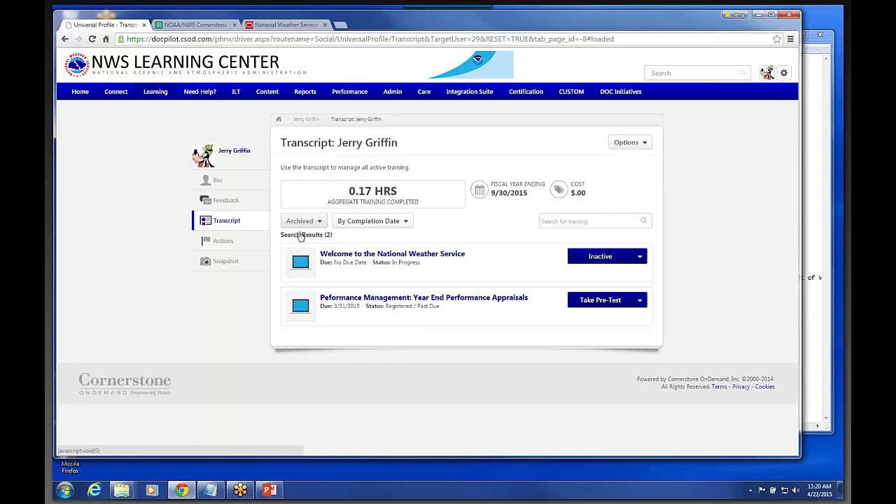
# Switch the transcript view to completed and back to active training, and check the other actions offered for Leading Culture Change in the NWS.
pyautogui.click(319, 222)
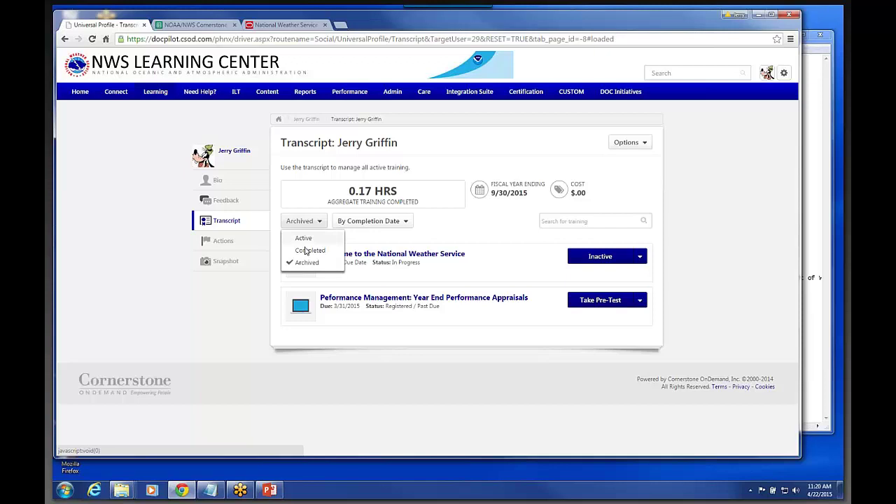
pyautogui.click(306, 251)
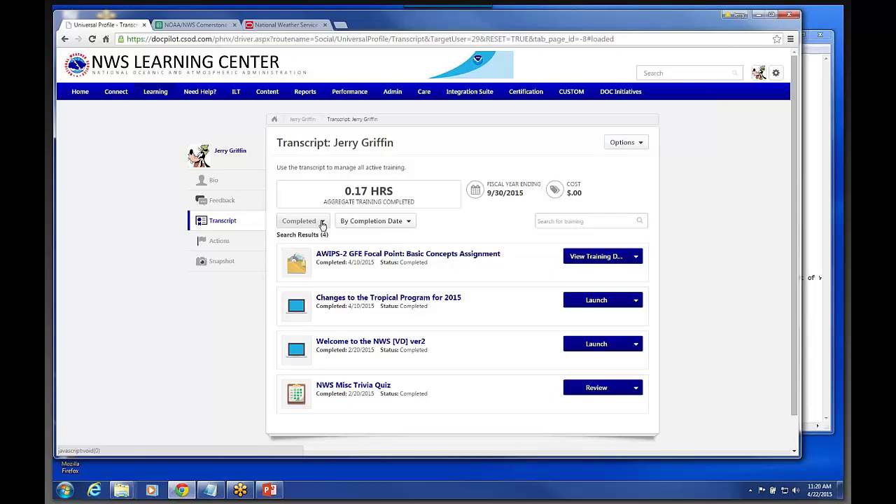
pyautogui.click(323, 222)
pyautogui.click(302, 239)
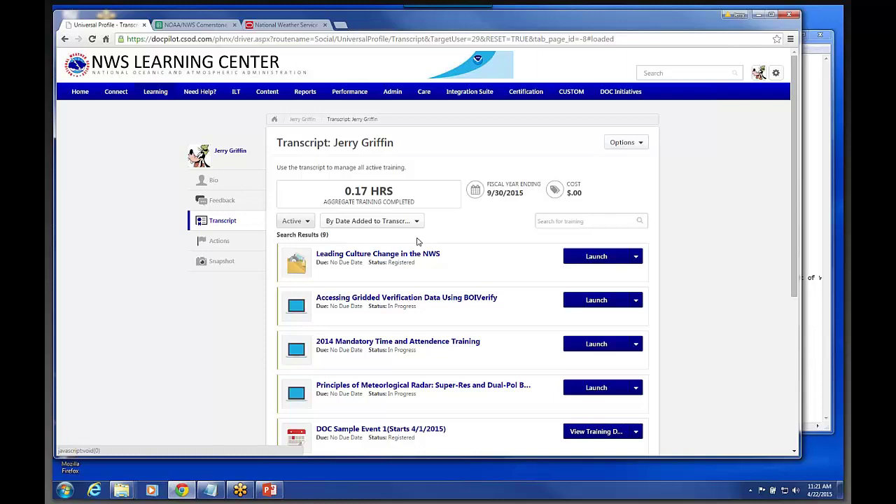
pyautogui.click(636, 257)
pyautogui.click(494, 267)
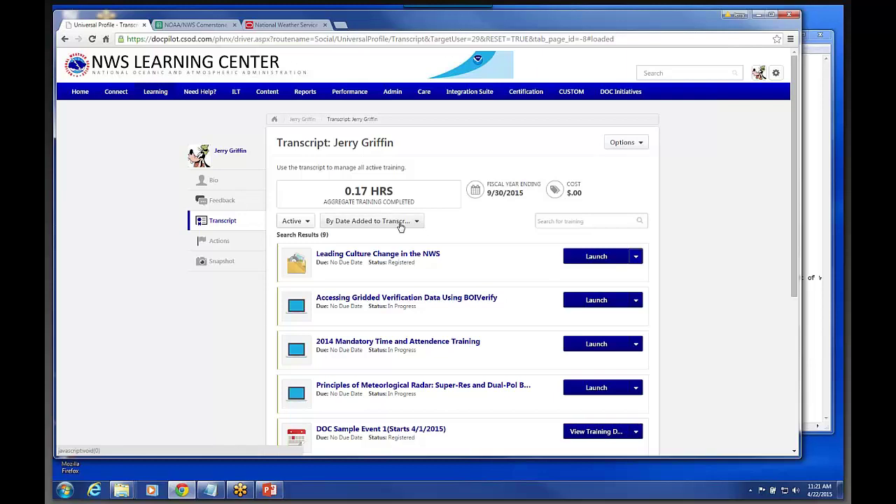
# Show the completed training in the transcript and check its sorting options, keeping By Completion Date.
pyautogui.click(309, 222)
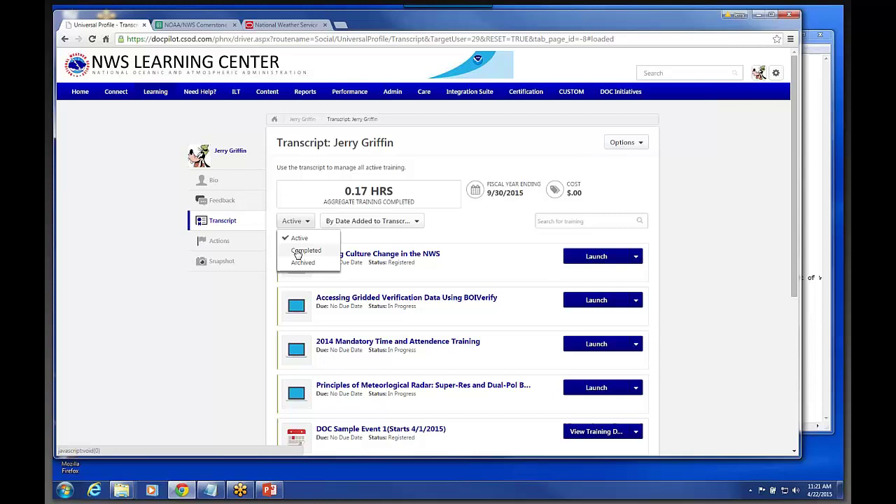
pyautogui.click(297, 251)
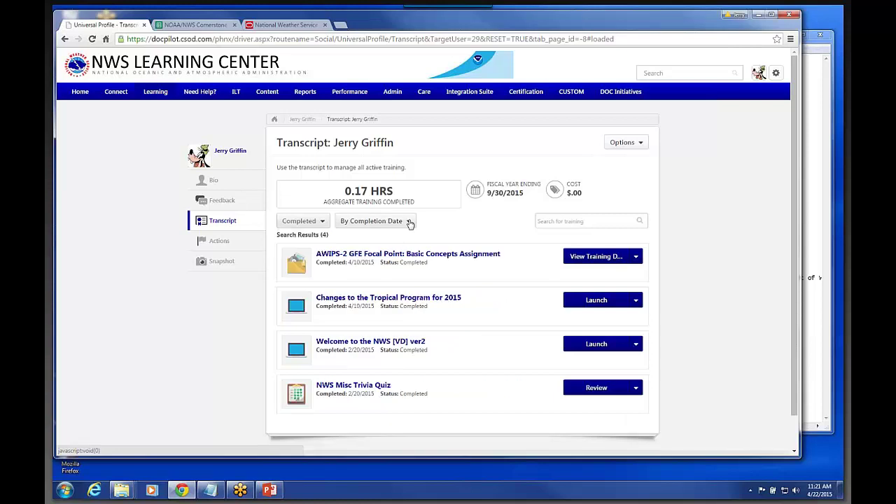
pyautogui.click(410, 222)
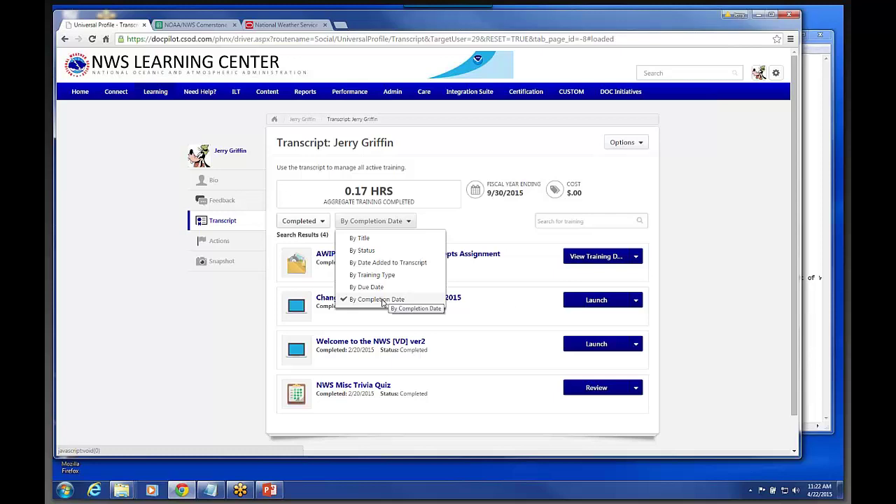
pyautogui.click(501, 219)
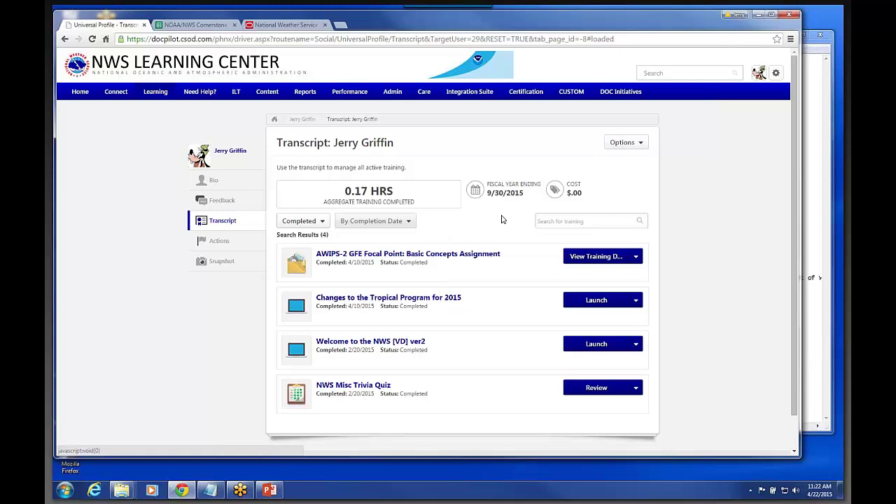
# Open a new SF-182 External Training request from the transcript and examine its training information, vendor and location, and advanced fields.
pyautogui.click(642, 143)
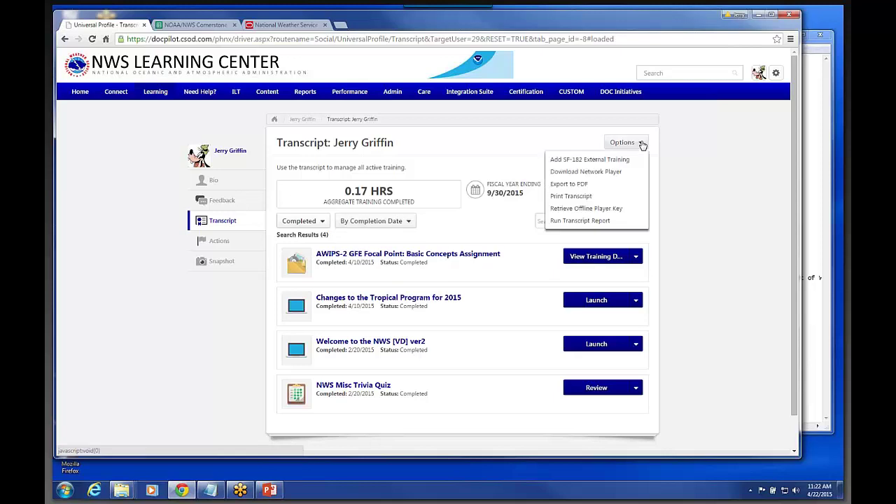
pyautogui.click(558, 160)
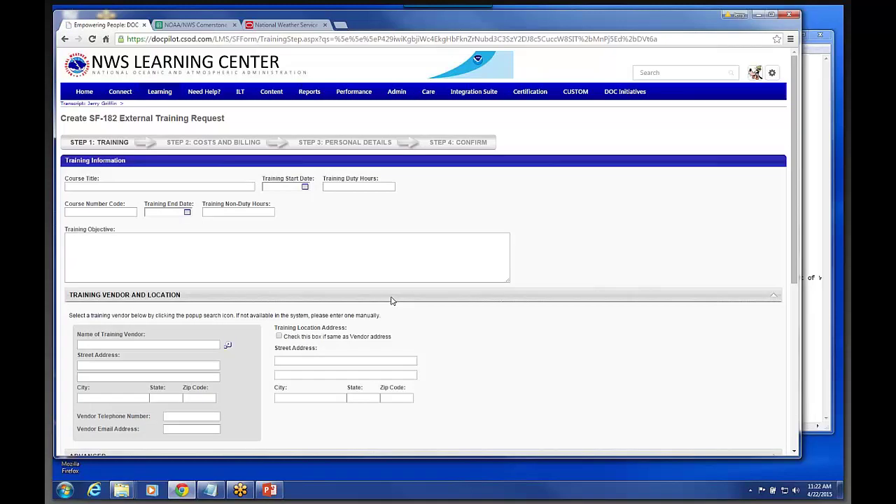
pyautogui.scroll(-1, 391, 300)
pyautogui.scroll(-1, 391, 300)
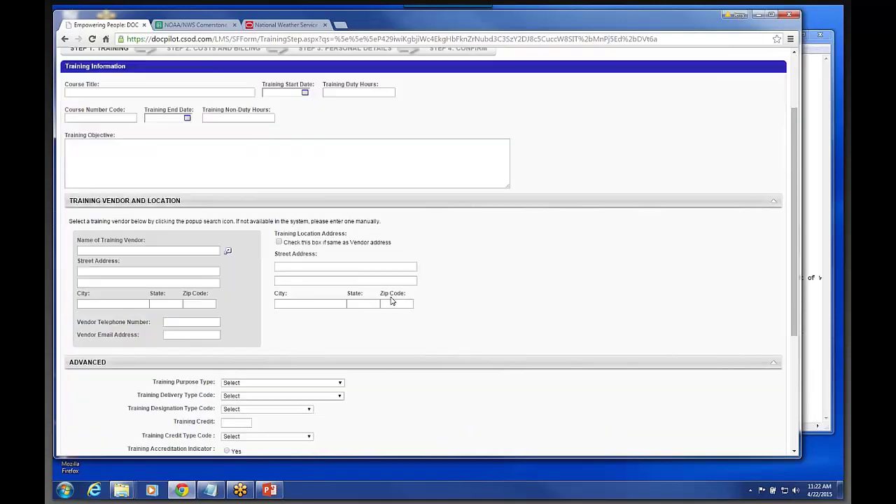
pyautogui.scroll(2, 391, 300)
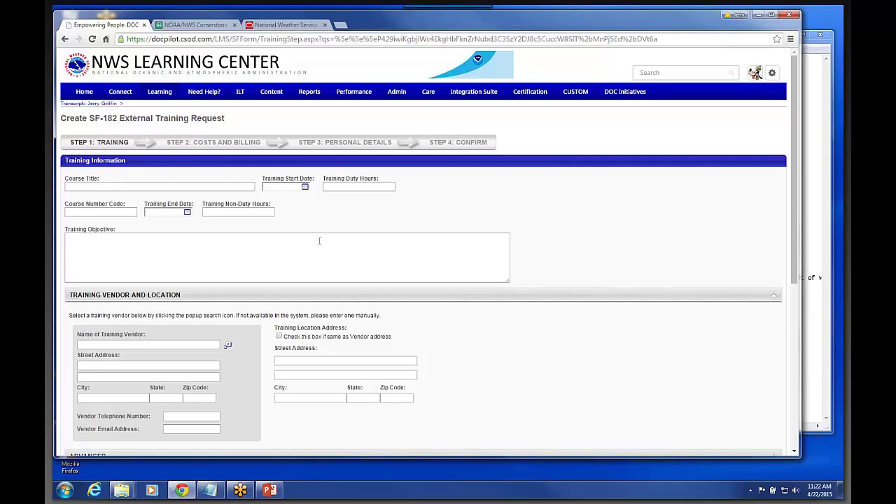
pyautogui.scroll(-2, 481, 345)
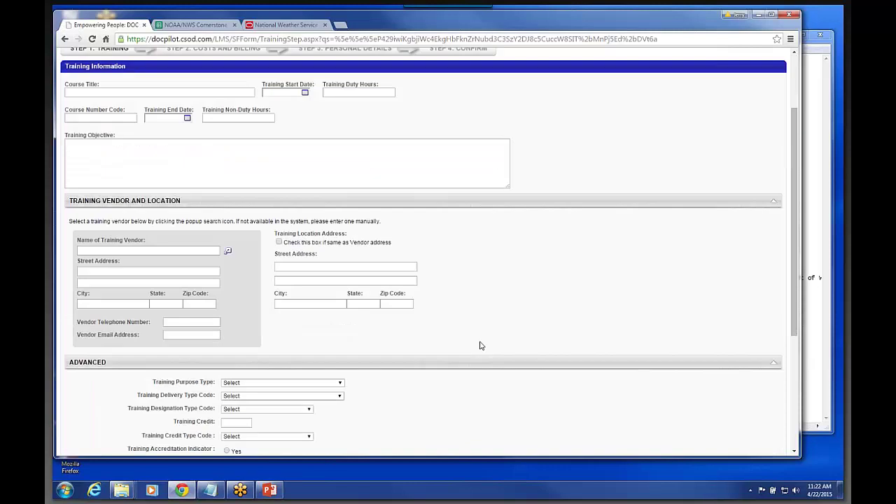
pyautogui.scroll(-2, 480, 345)
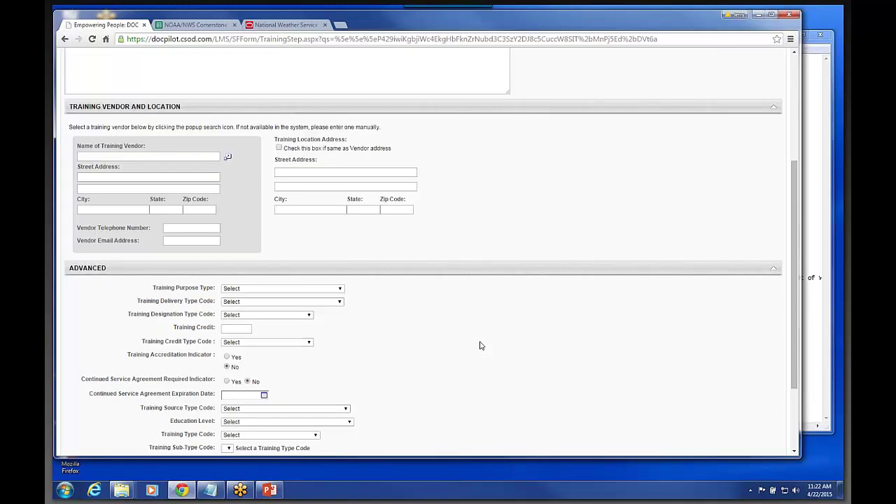
pyautogui.scroll(1, 480, 345)
pyautogui.scroll(3, 480, 345)
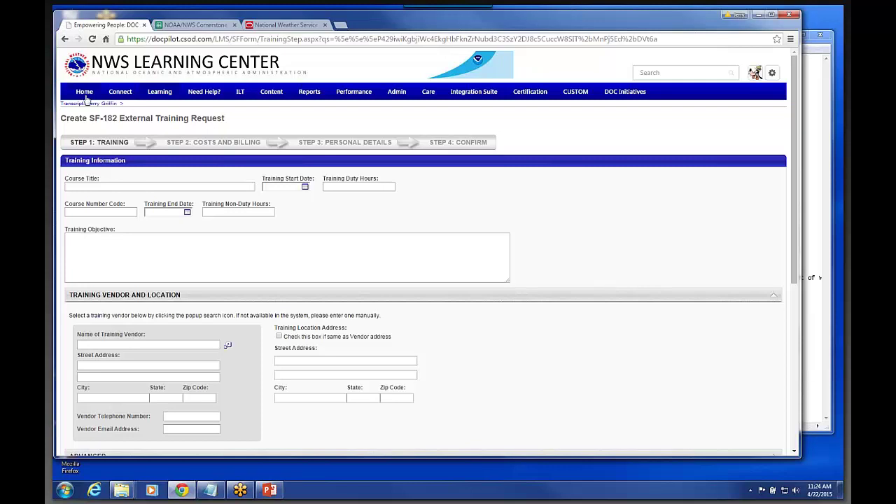
# Return to the Welcome page, open the Universal Profile and examine the Bio page from the contact details through Team and Connections.
pyautogui.moveTo(82, 99)
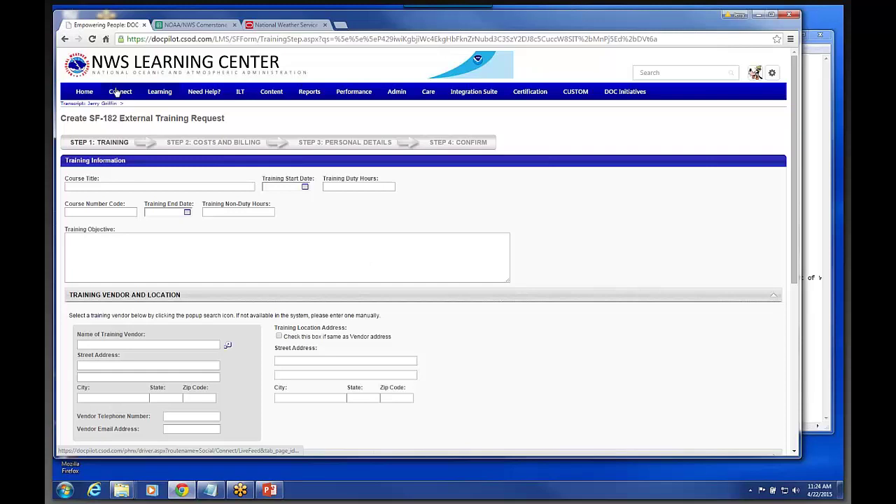
pyautogui.click(84, 109)
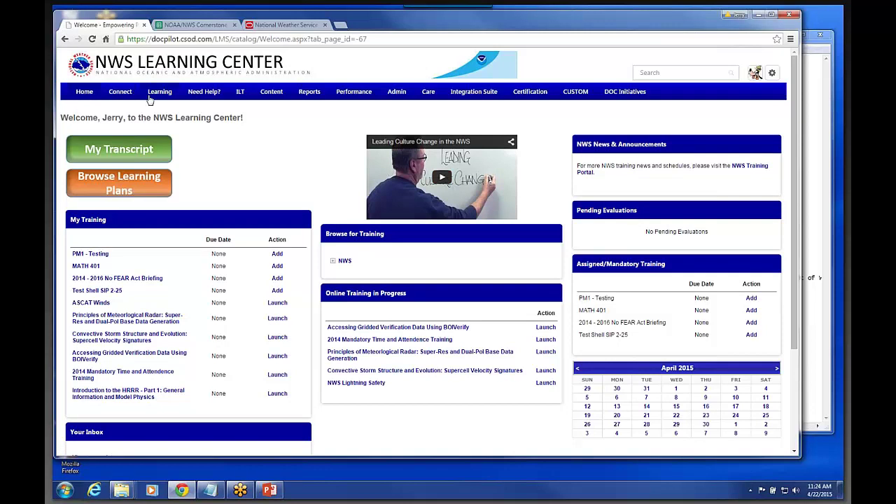
pyautogui.moveTo(85, 96)
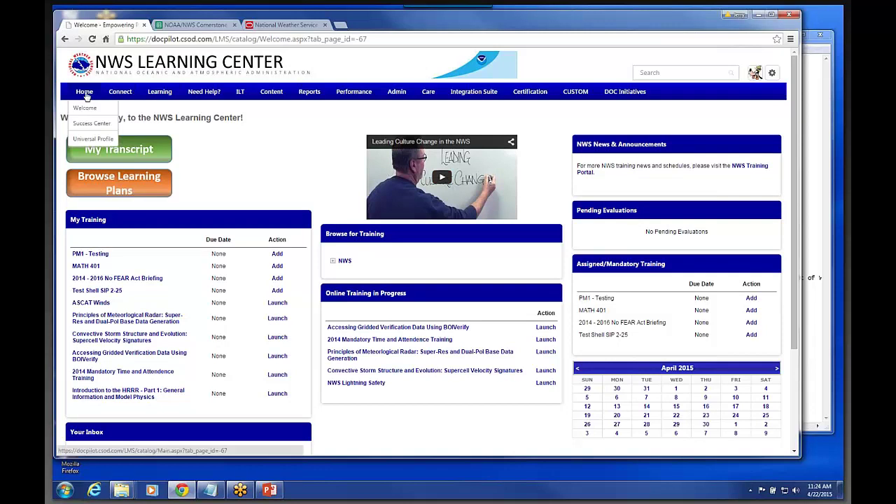
pyautogui.click(87, 139)
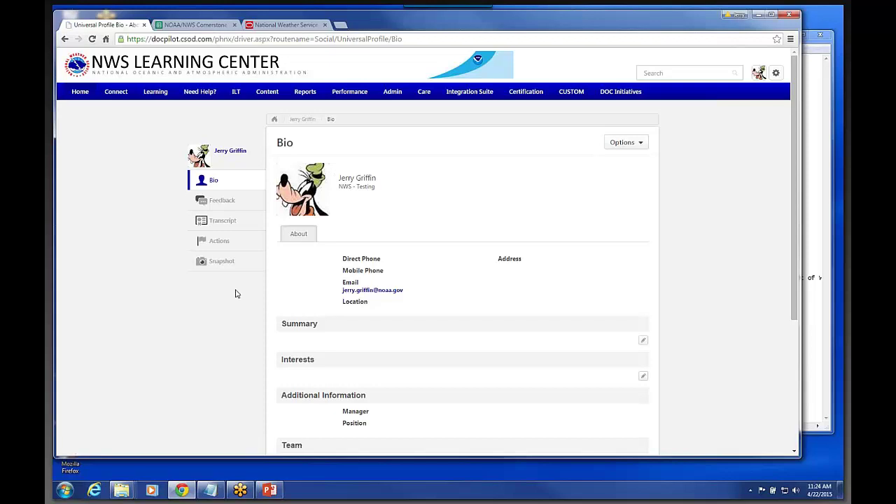
pyautogui.scroll(-2, 224, 295)
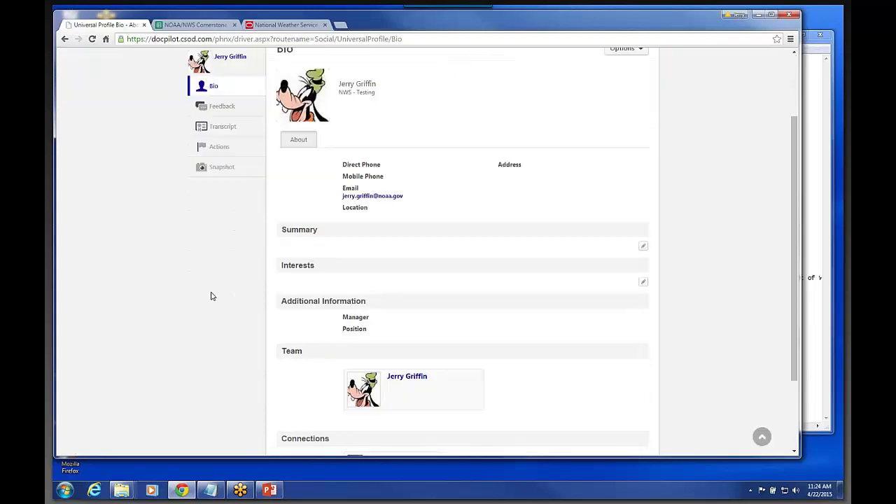
pyautogui.scroll(2, 210, 296)
pyautogui.scroll(-2, 321, 254)
pyautogui.scroll(-3, 259, 277)
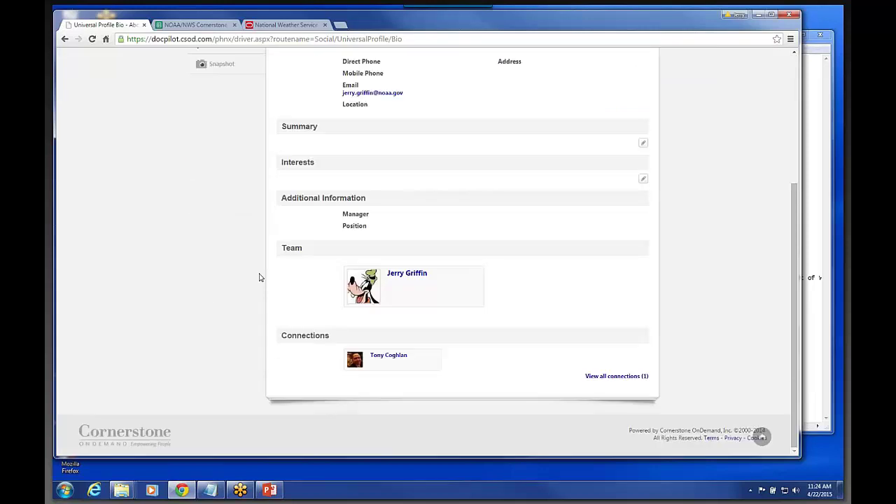
pyautogui.scroll(1, 259, 277)
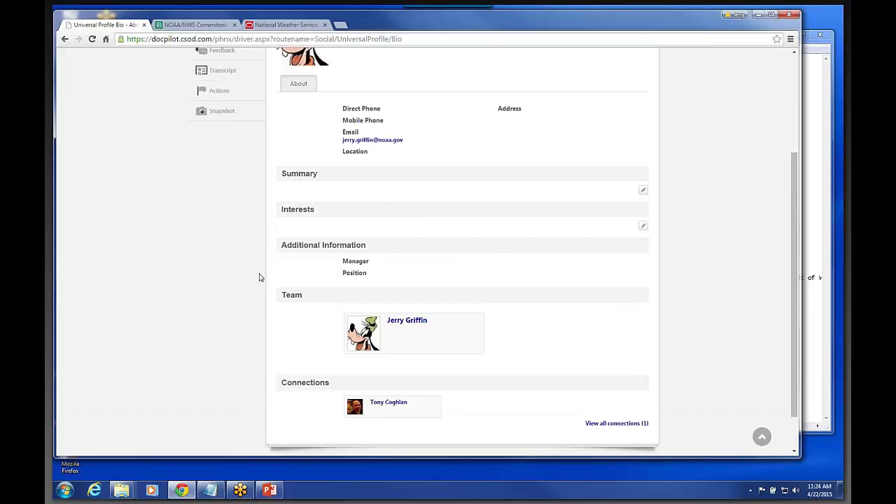
pyautogui.scroll(1, 259, 277)
pyautogui.scroll(3, 241, 257)
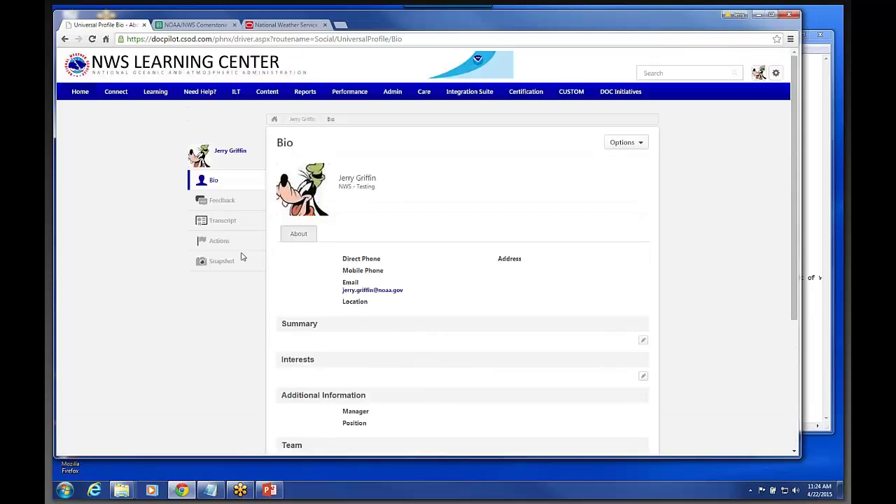
# Open the All Teams page and accept the pending team invitation.
pyautogui.moveTo(117, 96)
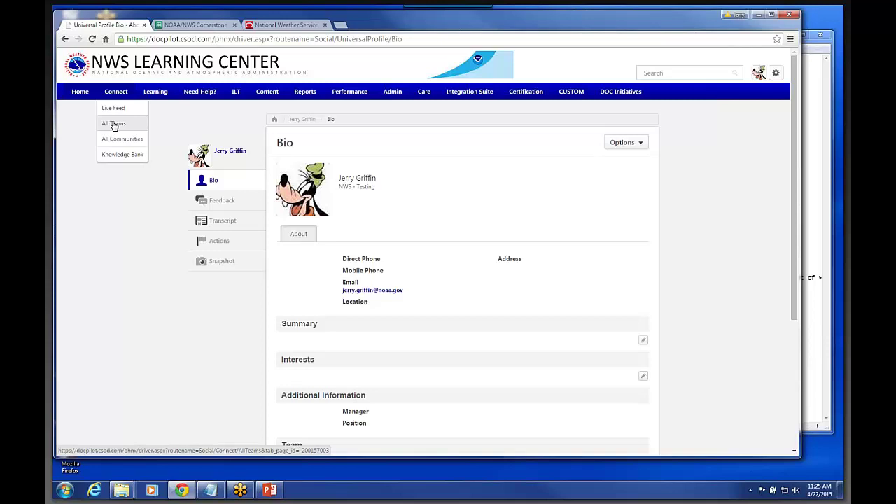
pyautogui.click(114, 125)
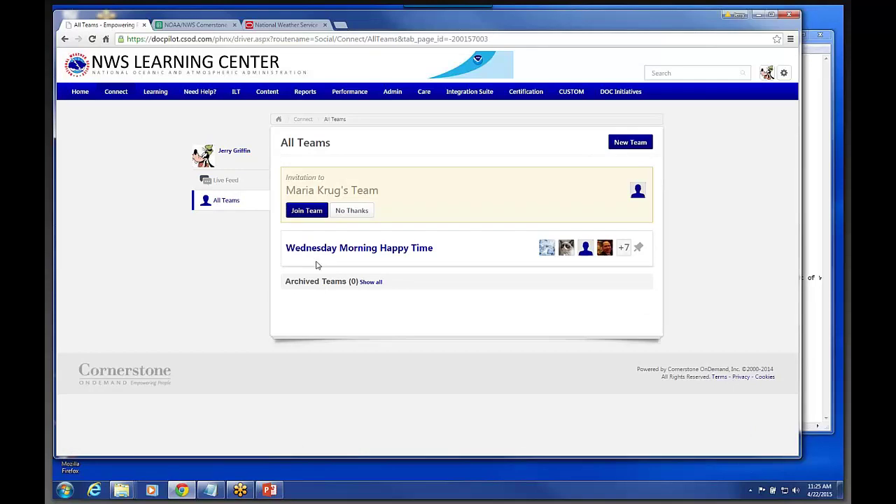
pyautogui.click(305, 212)
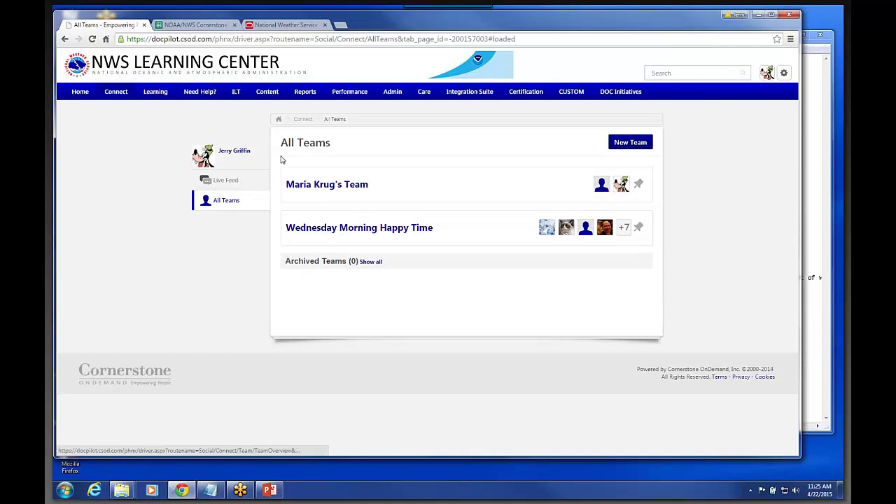
# View the All Communities page, and open the Knowledge Bank to look through its featured and trending content.
pyautogui.moveTo(115, 95)
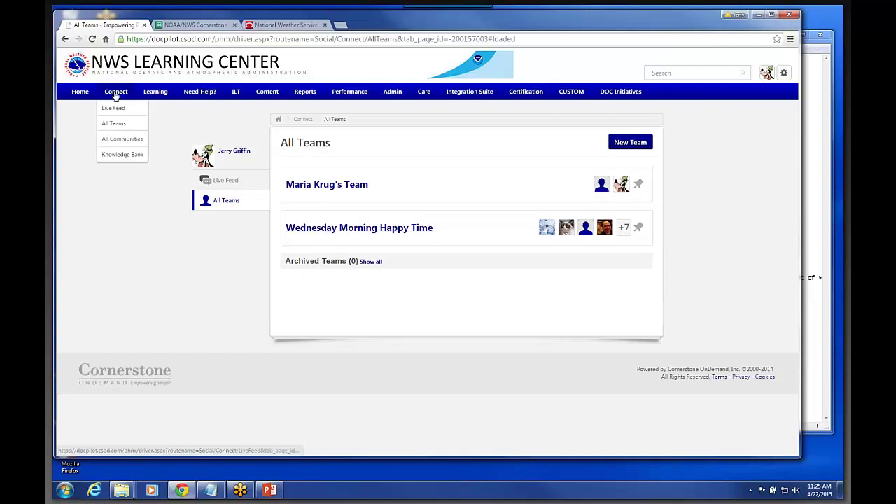
pyautogui.click(118, 140)
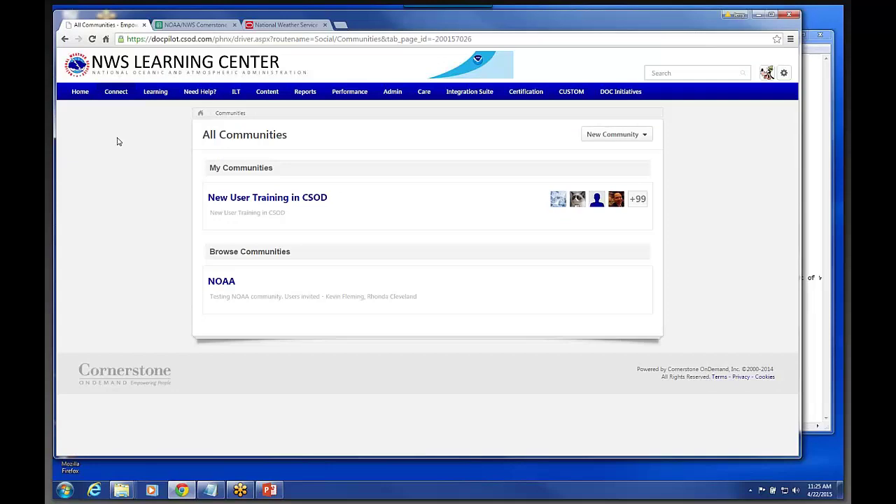
pyautogui.moveTo(116, 93)
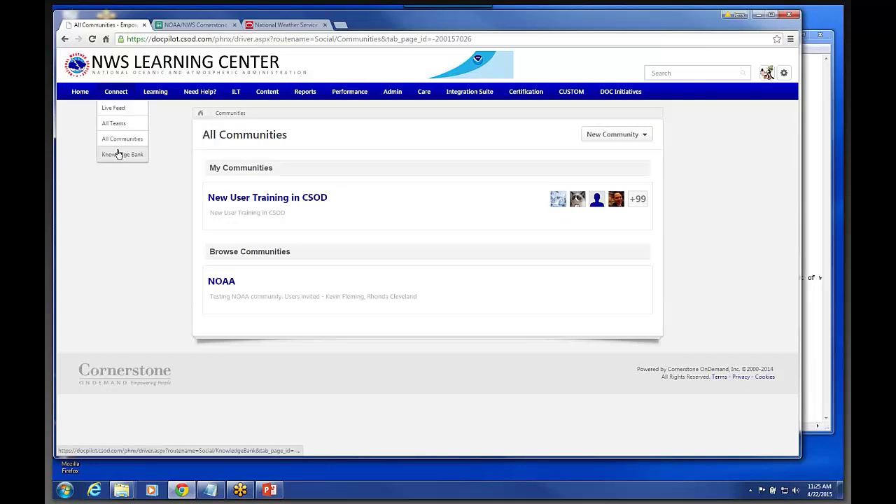
pyautogui.click(118, 154)
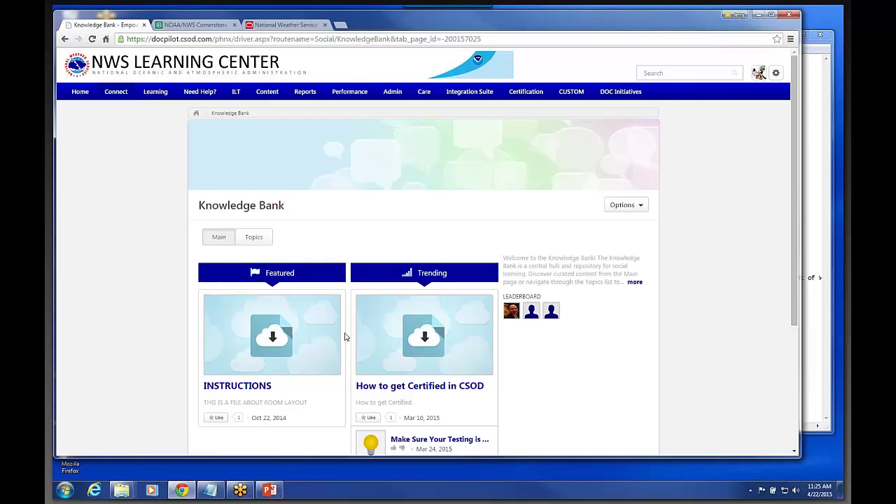
pyautogui.scroll(-1, 345, 337)
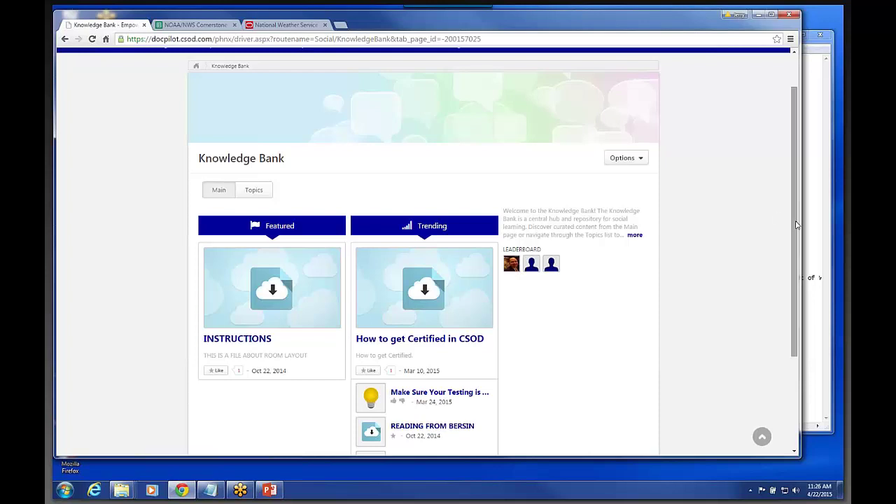
pyautogui.moveTo(796, 224); pyautogui.dragTo(796, 185)
pyautogui.moveTo(283, 89)
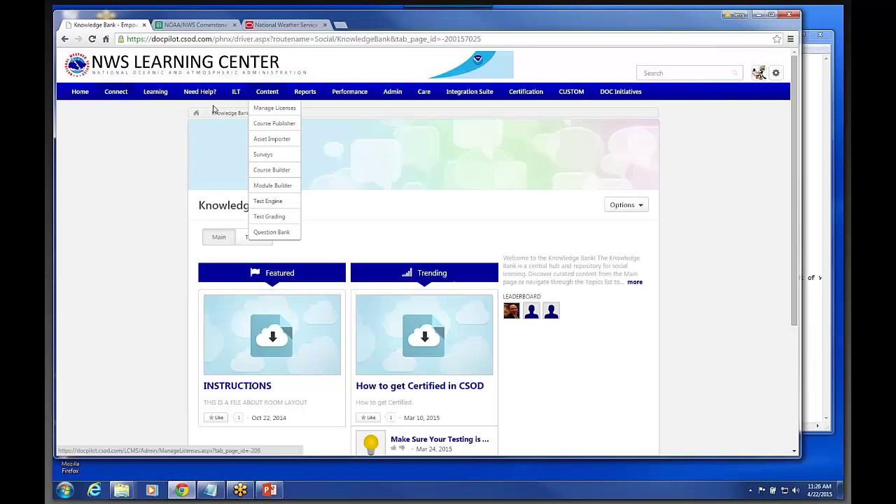
pyautogui.moveTo(155, 94)
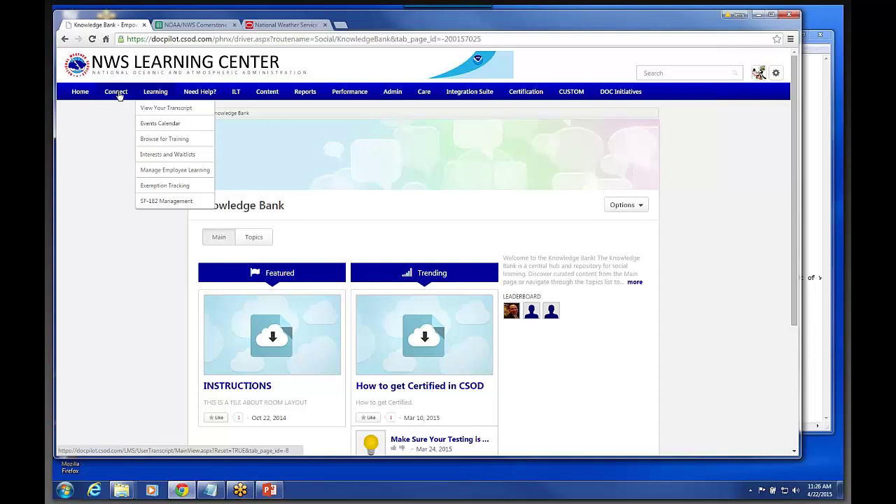
pyautogui.moveTo(106, 96)
pyautogui.moveTo(198, 96)
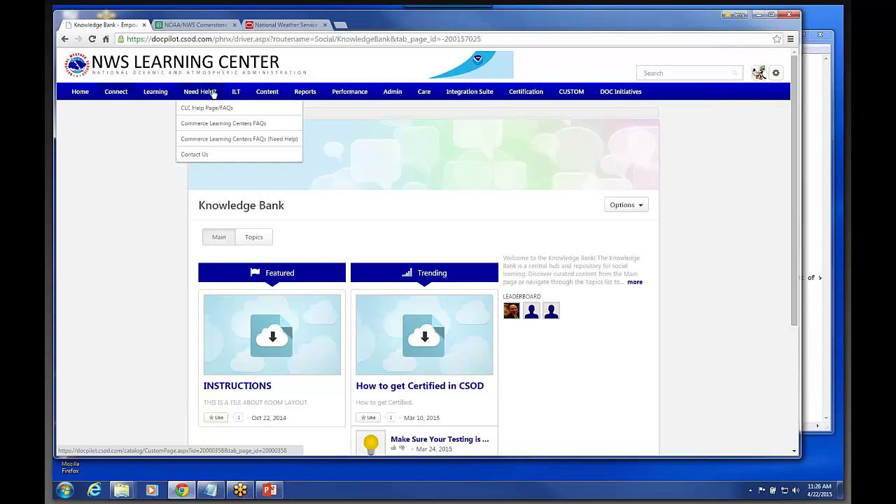
pyautogui.moveTo(392, 95)
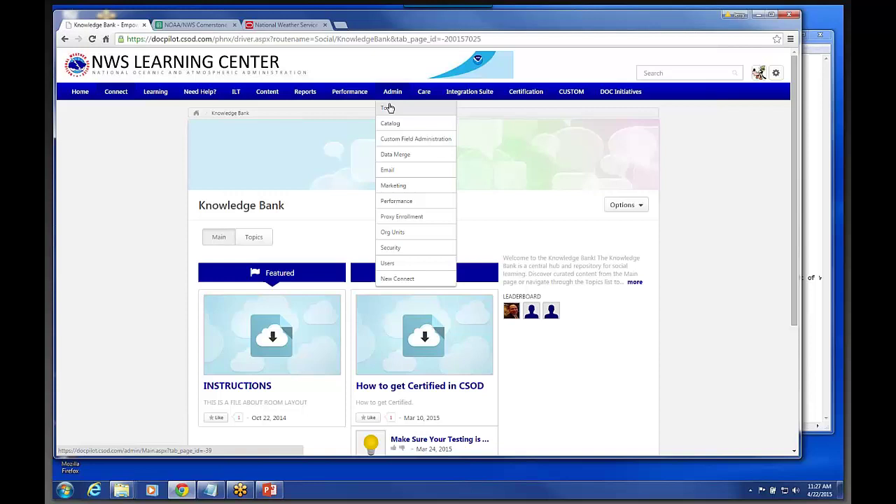
# Open Curricula administration through the admin configuration tools' Learning section and Catalog Management.
pyautogui.click(389, 108)
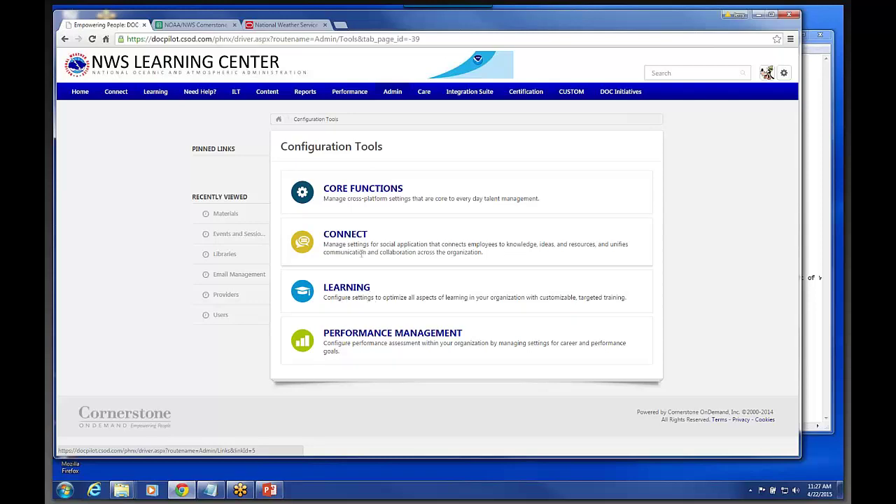
pyautogui.click(344, 289)
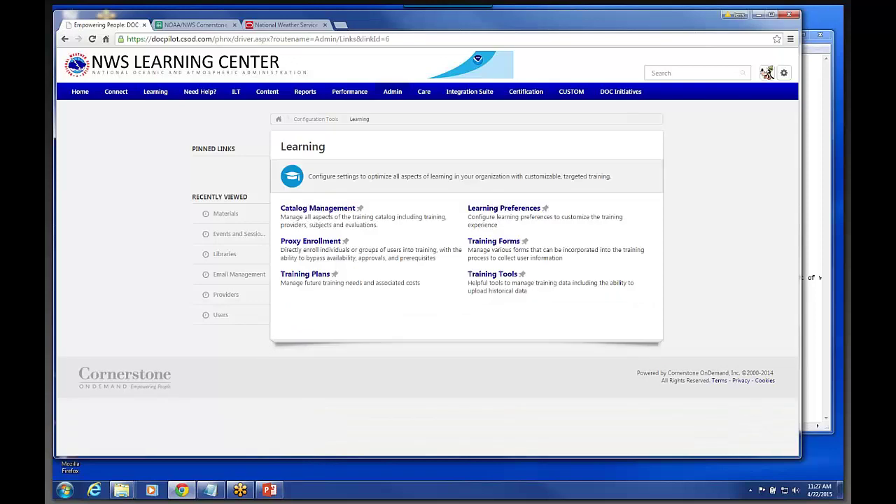
pyautogui.click(326, 210)
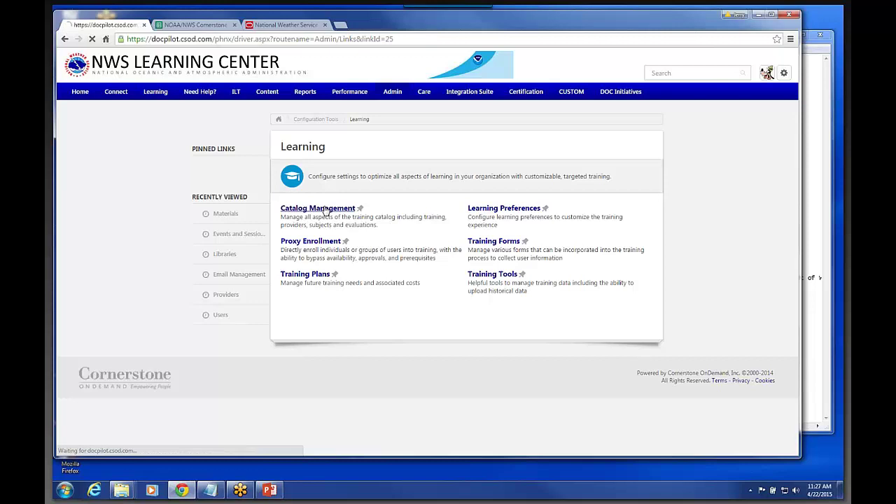
pyautogui.scroll(-3, 362, 249)
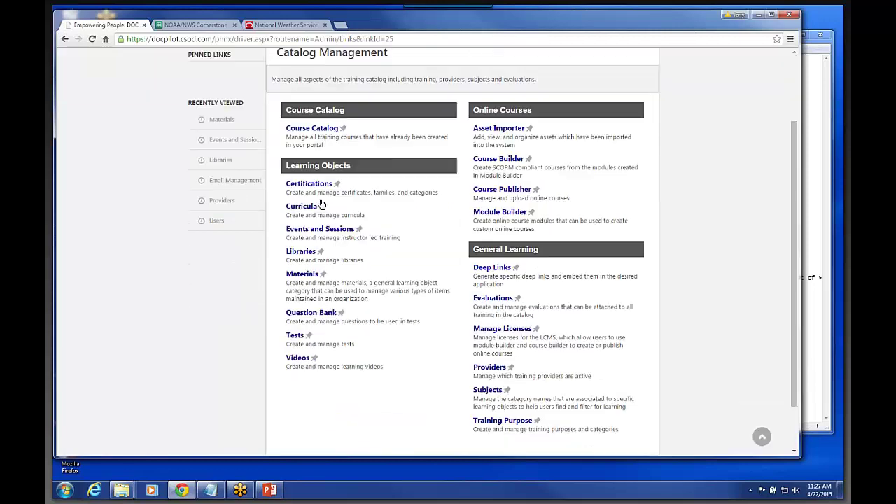
pyautogui.click(326, 212)
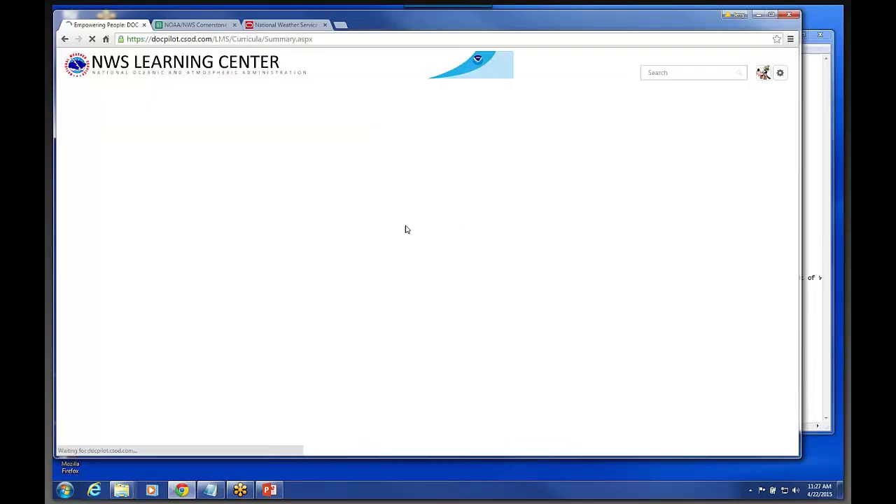
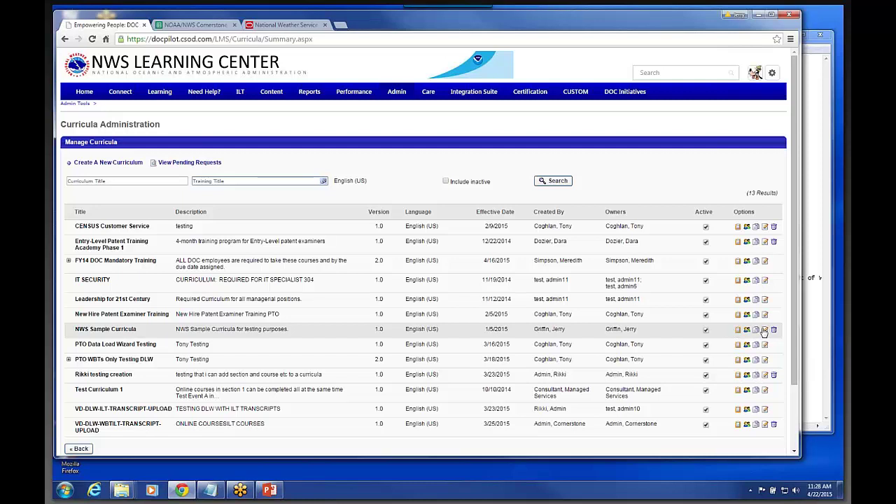
# Open NWS Sample Curricula for editing, look over its General settings and try to move on to Availability.
pyautogui.click(765, 331)
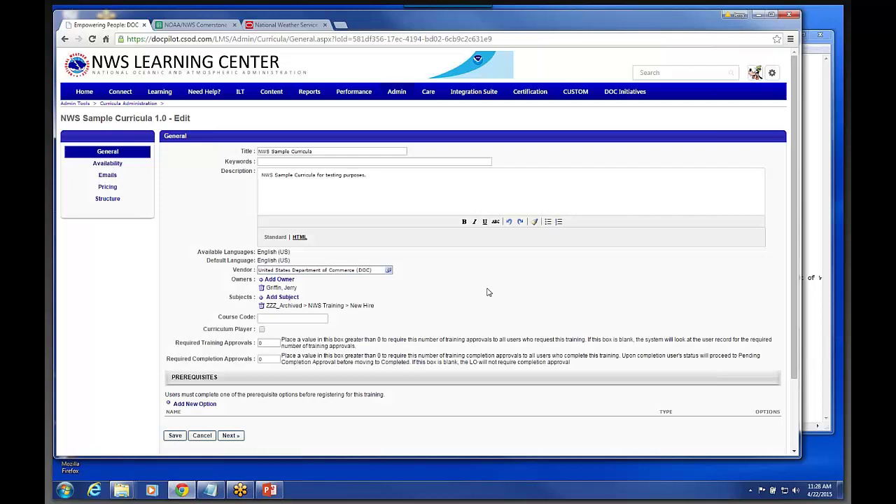
pyautogui.scroll(-1, 488, 291)
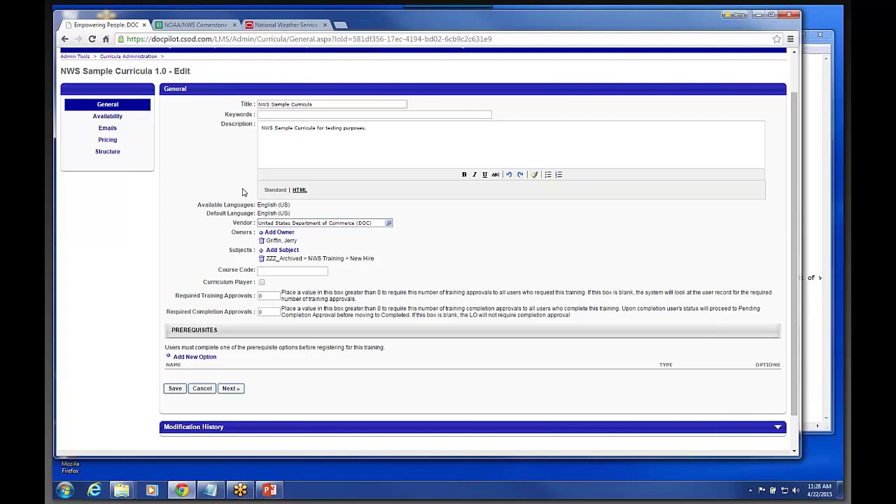
pyautogui.click(108, 116)
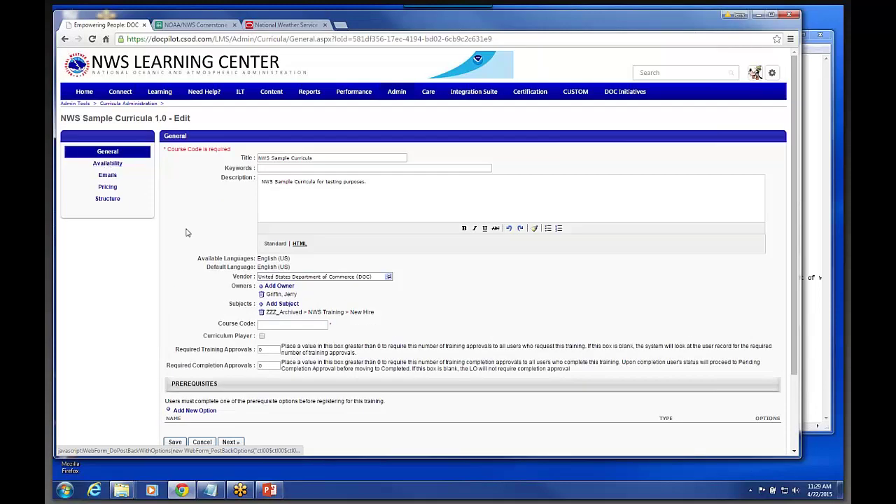
# Set the course code of NWS Sample Curricula to nws001 and save the curriculum.
pyautogui.scroll(-1, 184, 233)
pyautogui.scroll(-1, 179, 234)
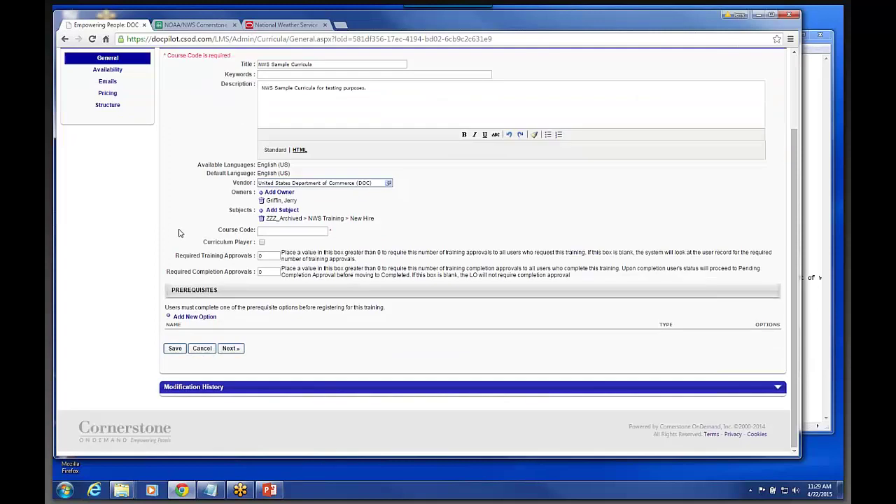
pyautogui.scroll(2, 178, 233)
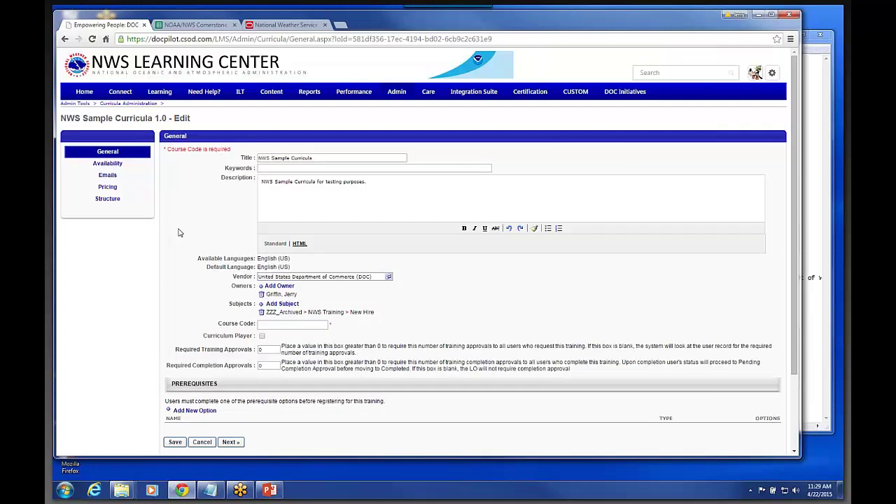
pyautogui.scroll(-1, 178, 232)
pyautogui.click(290, 278)
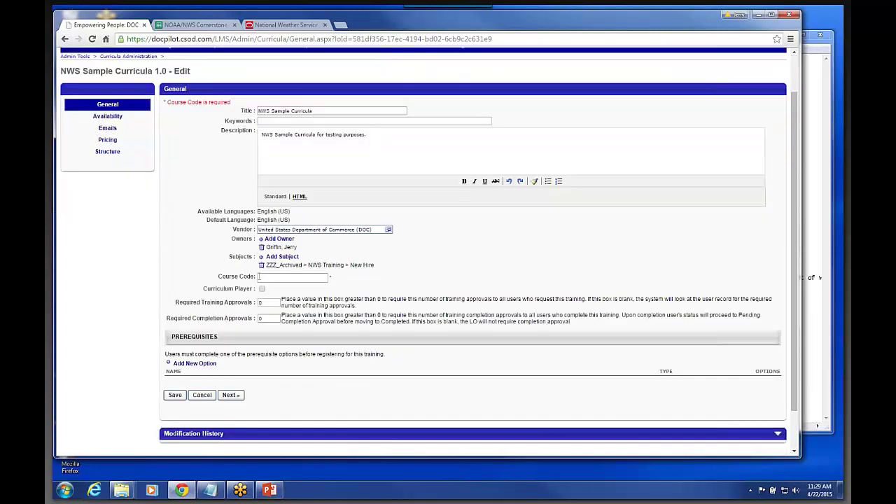
pyautogui.write('a')
pyautogui.write('ws00')
pyautogui.write('1')
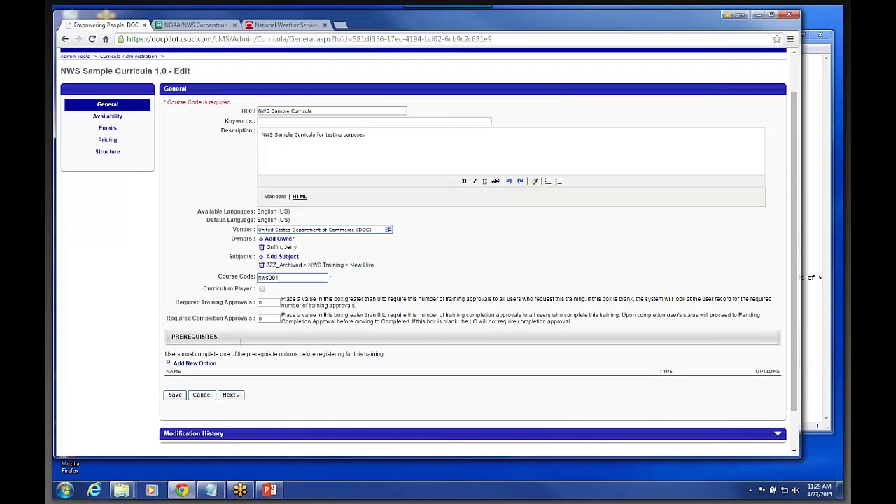
pyautogui.click(175, 396)
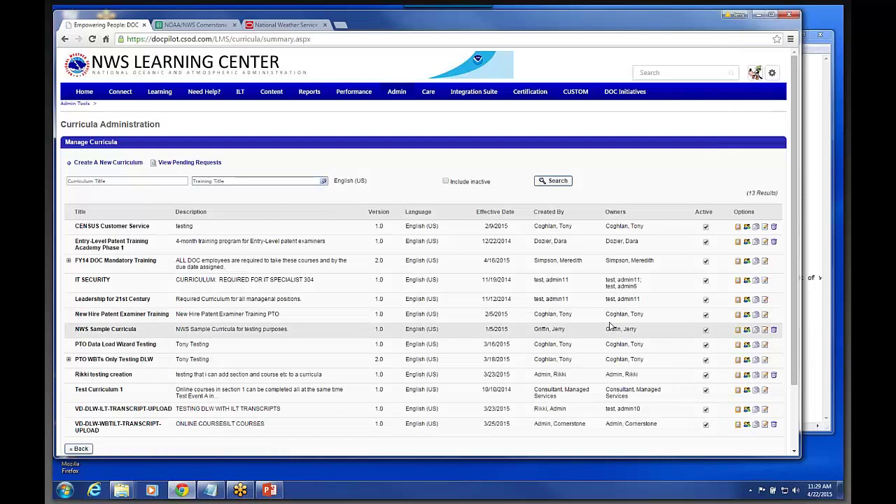
# Reopen NWS Sample Curricula at its Availability settings, choose Division as the criterion and open the division selector.
pyautogui.click(765, 330)
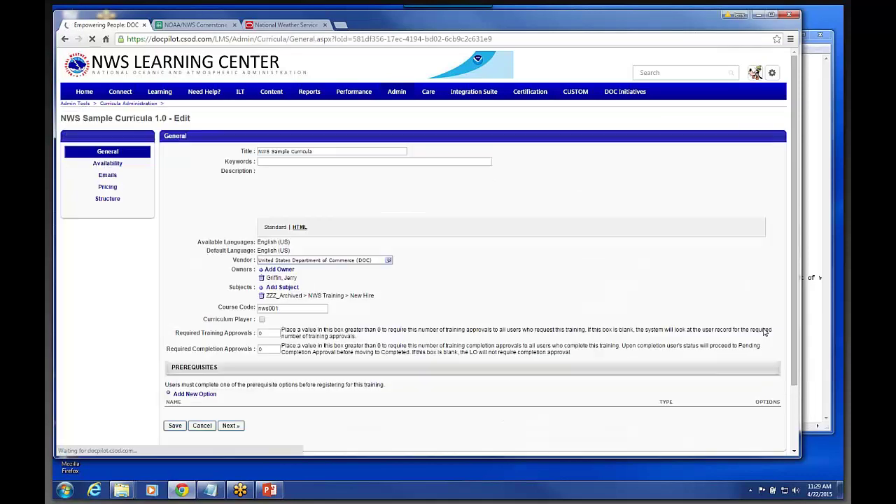
pyautogui.click(108, 164)
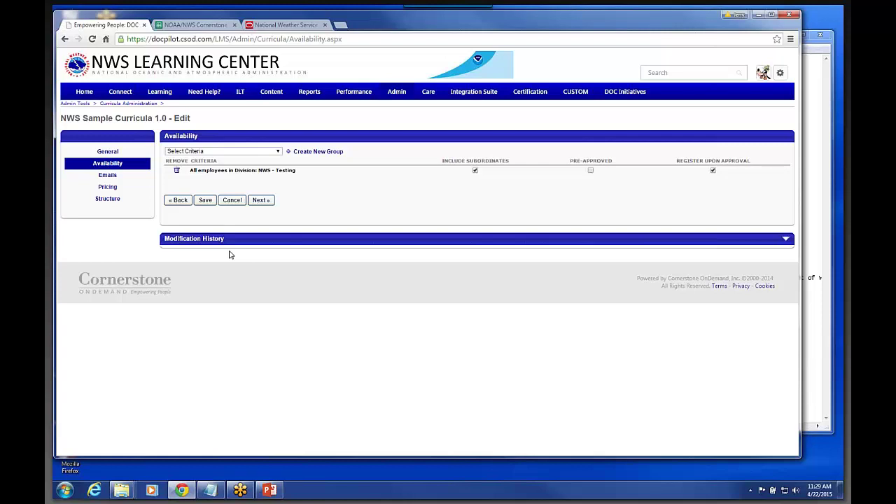
pyautogui.click(278, 153)
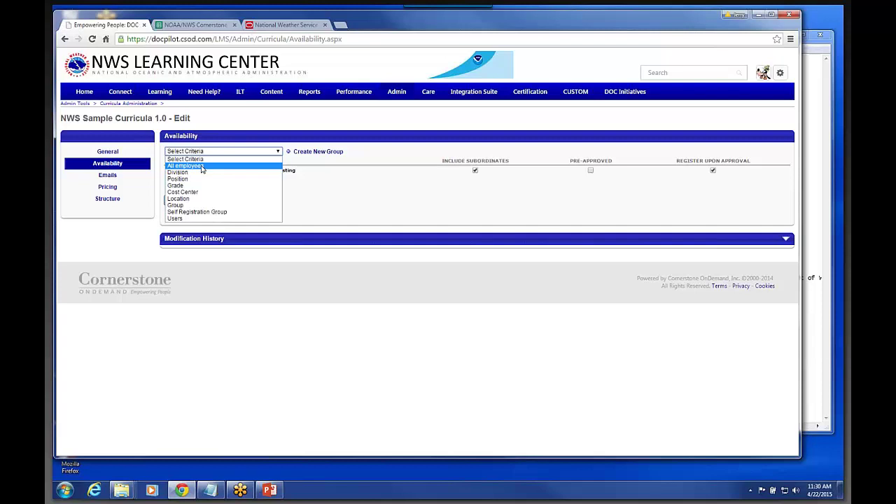
pyautogui.click(185, 173)
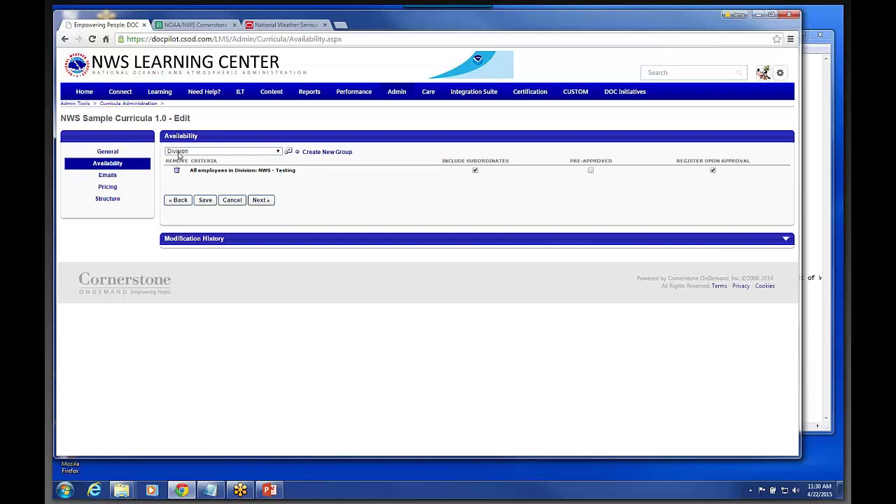
pyautogui.click(288, 153)
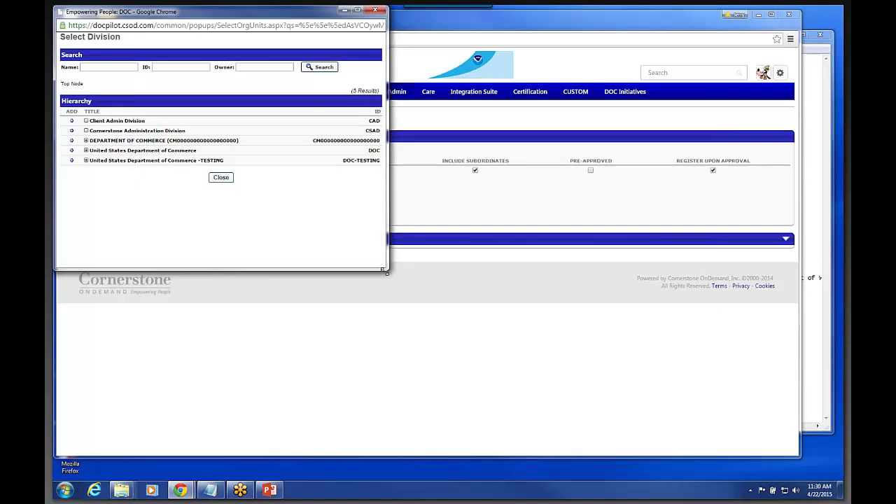
# Browse the division hierarchy through Department of Commerce, National Oceanic and Atmospheric Administration and National Weather Service to the Central Region offices.
pyautogui.moveTo(385, 271); pyautogui.dragTo(525, 343)
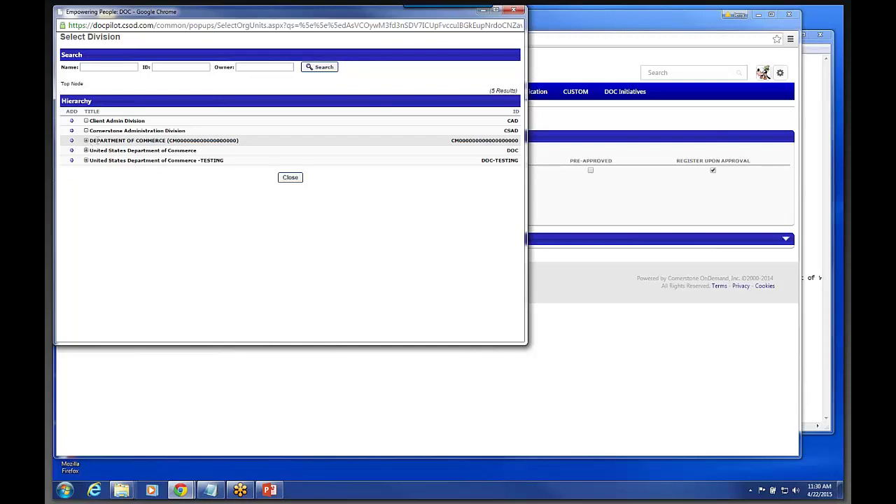
pyautogui.click(86, 141)
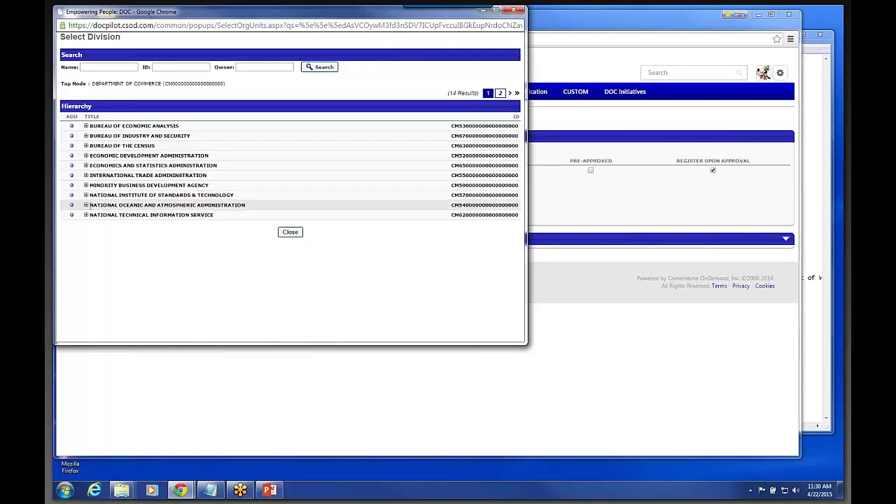
pyautogui.click(86, 205)
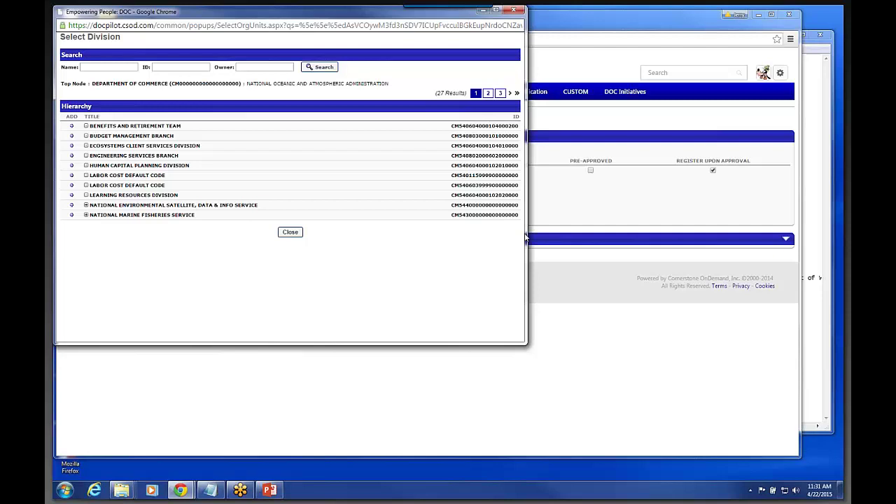
pyautogui.moveTo(525, 236); pyautogui.dragTo(593, 237)
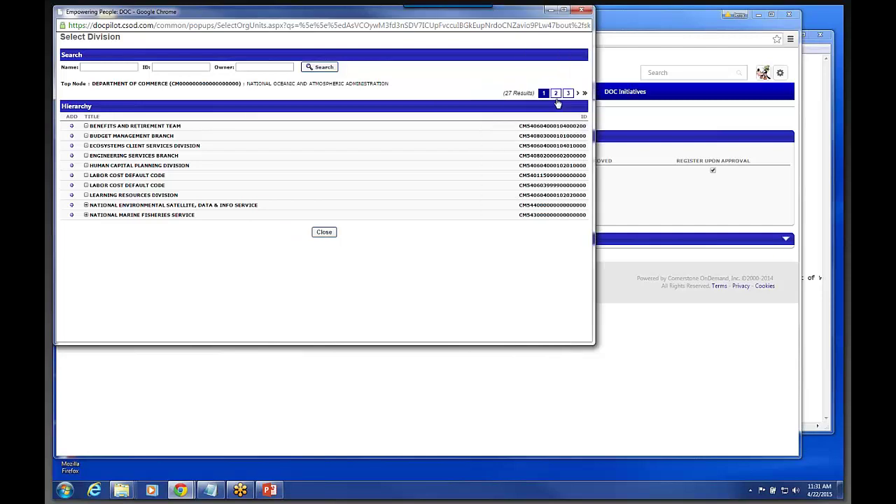
pyautogui.click(556, 93)
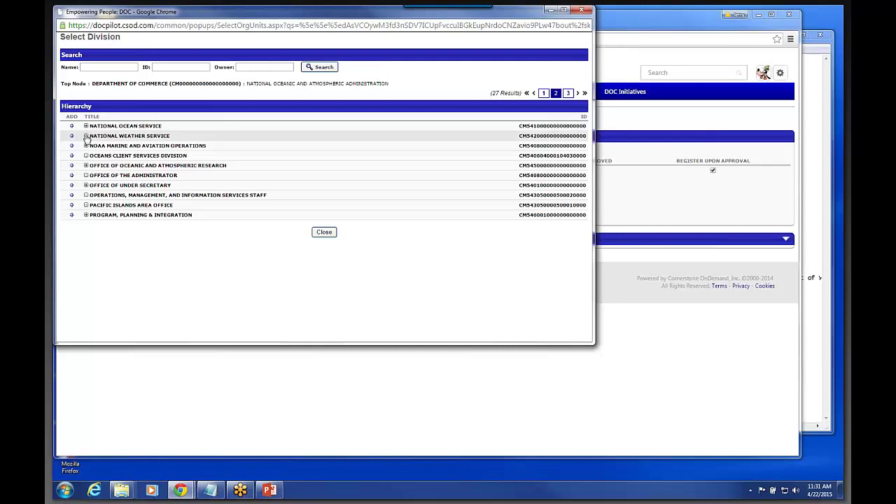
pyautogui.click(86, 136)
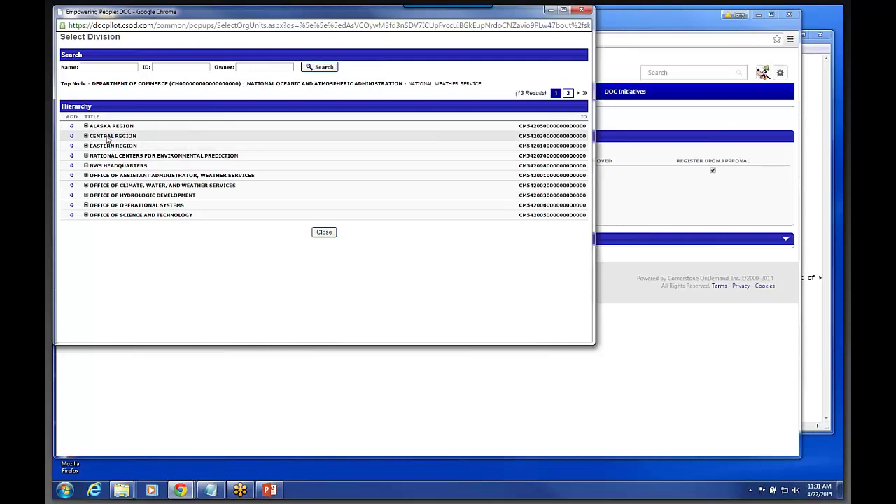
pyautogui.click(86, 136)
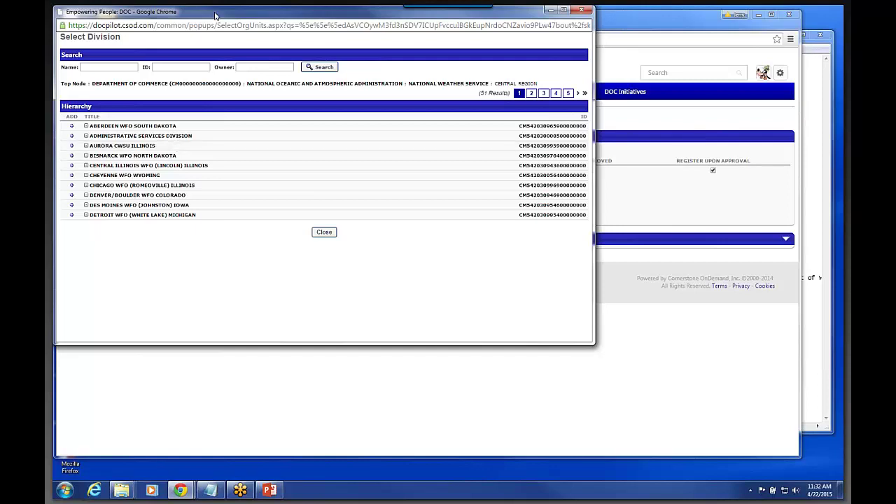
pyautogui.moveTo(215, 15); pyautogui.dragTo(222, 133)
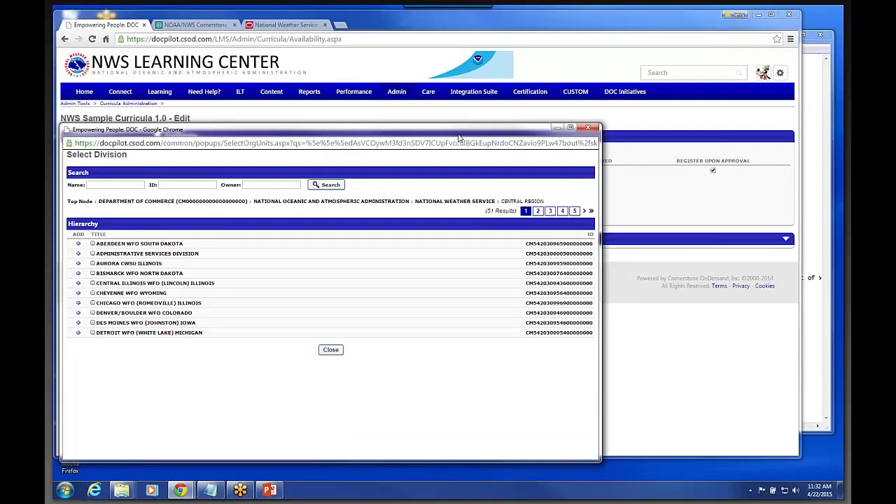
pyautogui.moveTo(458, 134); pyautogui.dragTo(500, 149)
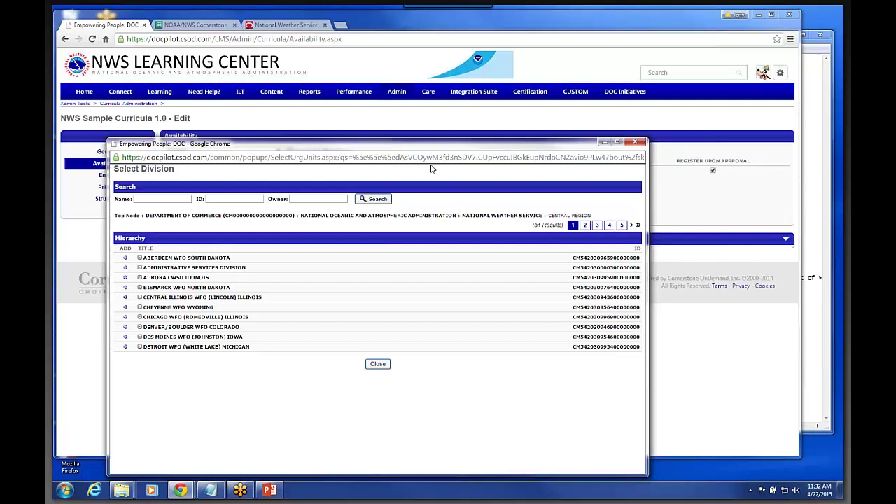
# Switch to the National Weather Service site on doc.learn.com, open its Control Panel and view the Learning Plans list in an enlarged window.
pyautogui.click(283, 26)
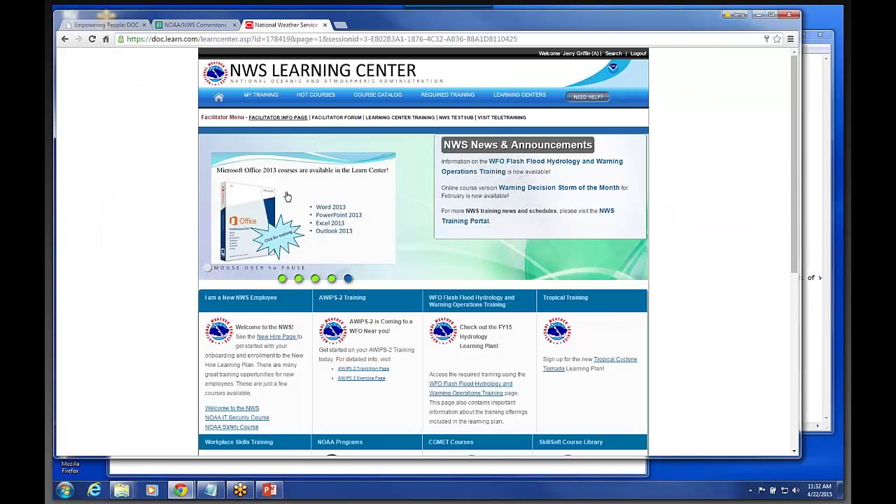
pyautogui.scroll(-2, 287, 196)
pyautogui.scroll(-3, 215, 399)
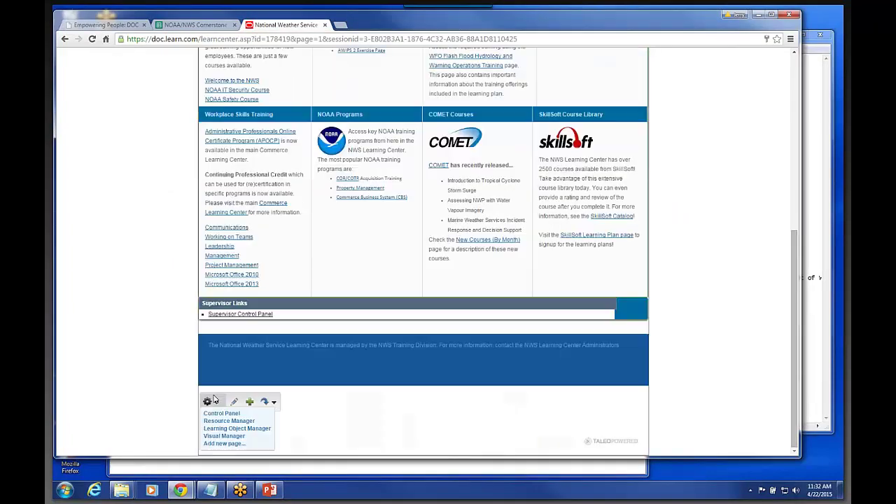
pyautogui.click(221, 413)
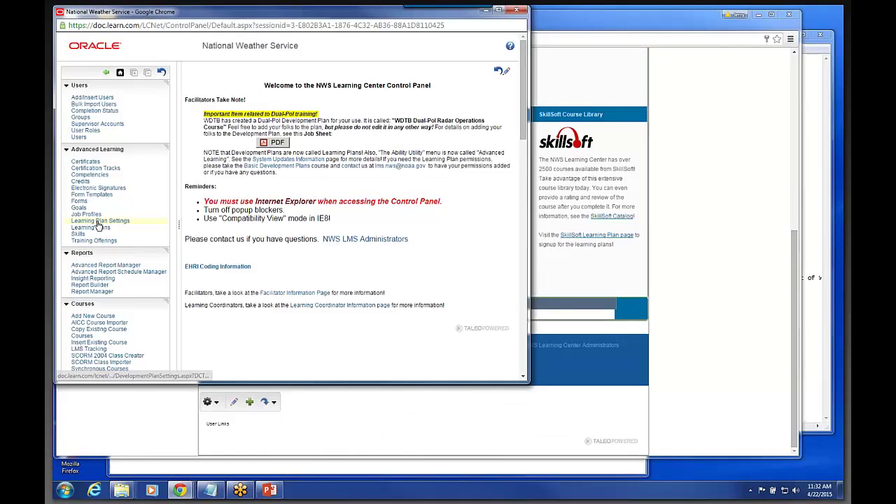
pyautogui.click(94, 228)
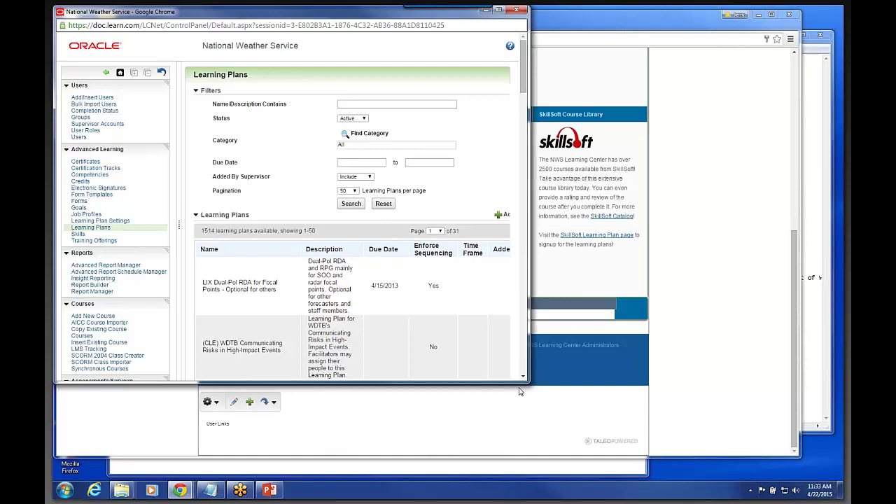
pyautogui.moveTo(530, 384); pyautogui.dragTo(686, 439)
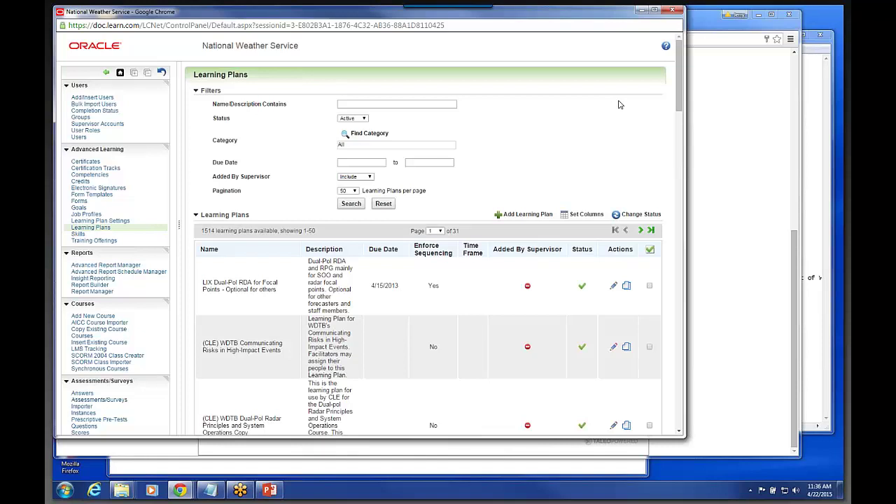
# Minimize the Learning Plans window, return to the NWS Learning Center and look over the Reports, Admin and Content options.
pyautogui.click(640, 12)
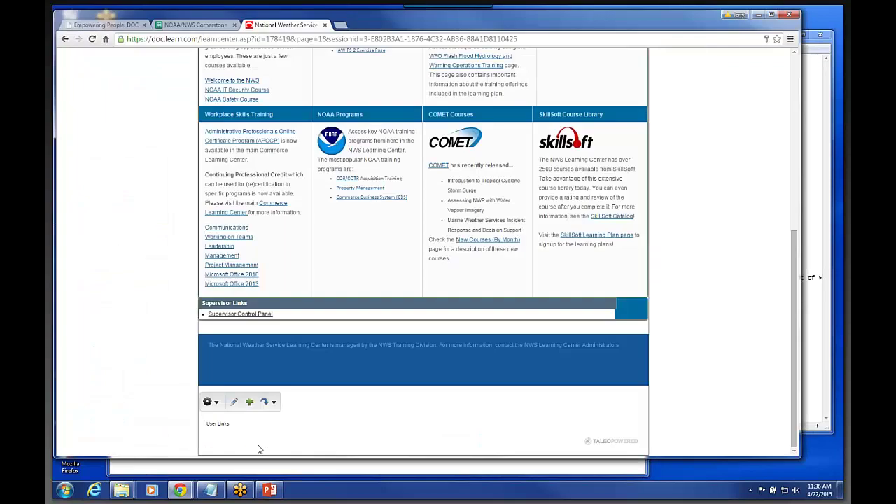
pyautogui.click(104, 25)
pyautogui.moveTo(306, 100)
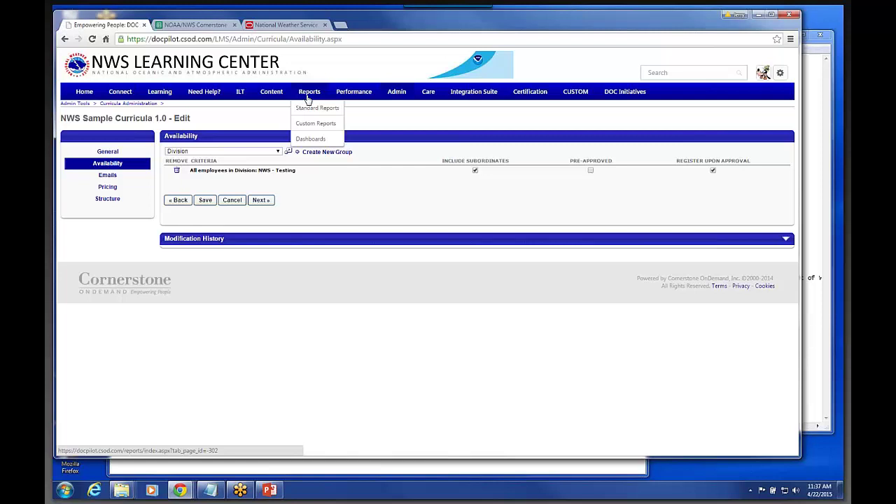
pyautogui.moveTo(397, 98)
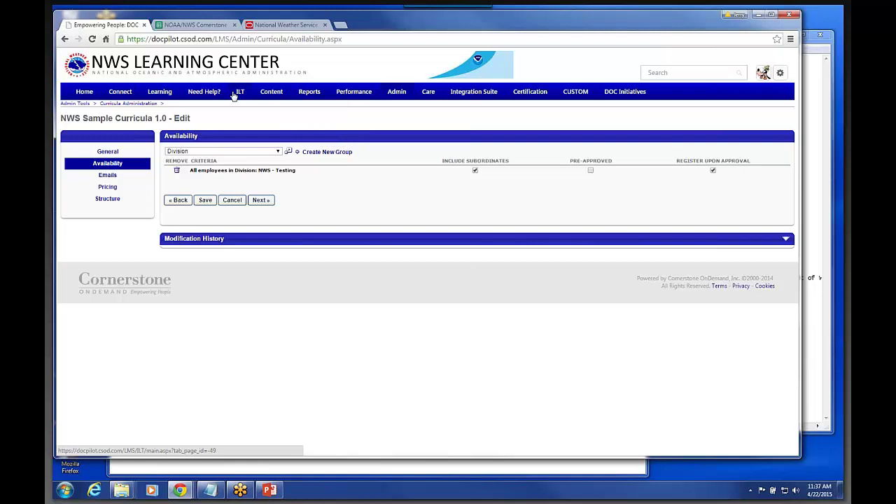
pyautogui.moveTo(273, 97)
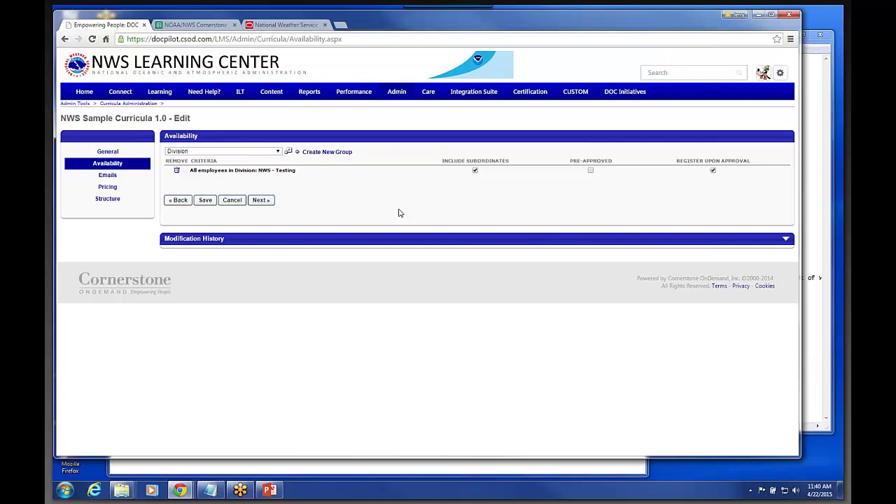
# Switch to the NOAA/NWS Cornerstone LMS Training spreadsheet and start signing back in with the listed Google account.
pyautogui.click(205, 26)
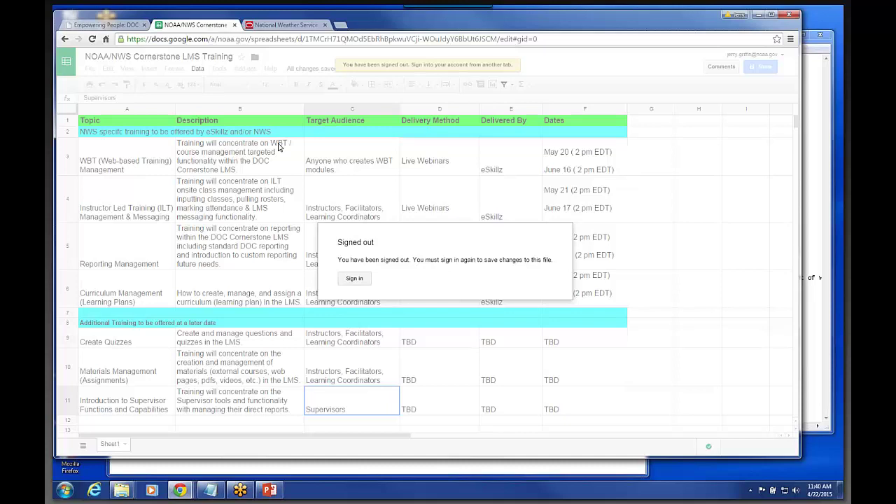
pyautogui.click(356, 280)
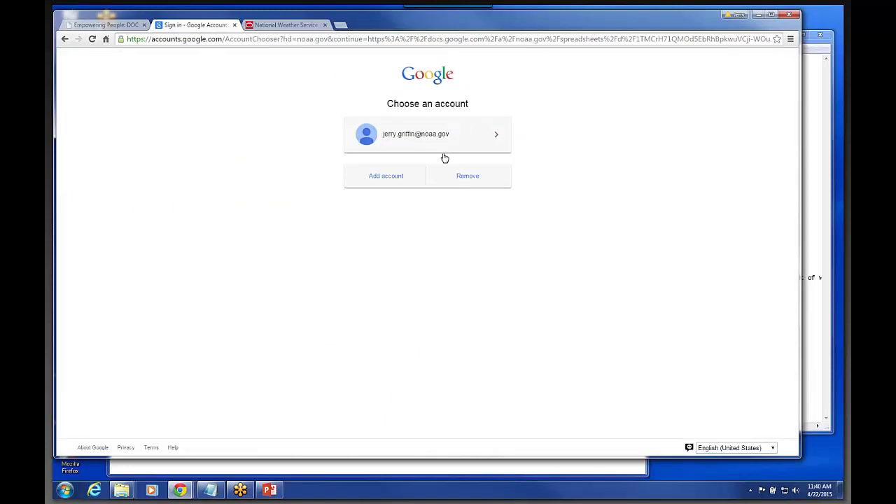
pyautogui.click(494, 135)
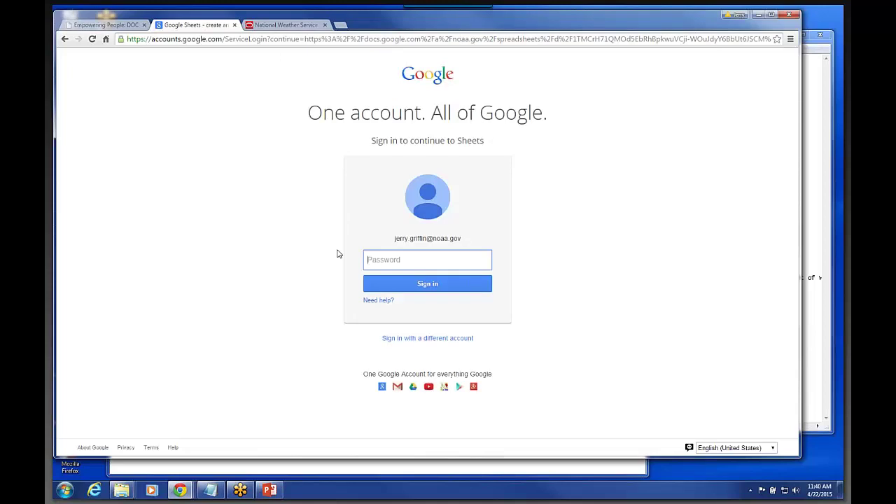
# Sign in with the account password, view the LMS training schedule in the spreadsheet and return to the NWS Learning Center.
pyautogui.write('•••••••••')
pyautogui.press('BackSpace')
pyautogui.press('BackSpace')
pyautogui.press('BackSpace')
pyautogui.press('BackSpace')
pyautogui.press('BackSpace')
pyautogui.press('BackSpace')
pyautogui.press('BackSpace')
pyautogui.press('BackSpace')
pyautogui.press('BackSpace')
pyautogui.write('••••••••••••')
pyautogui.press('Return')
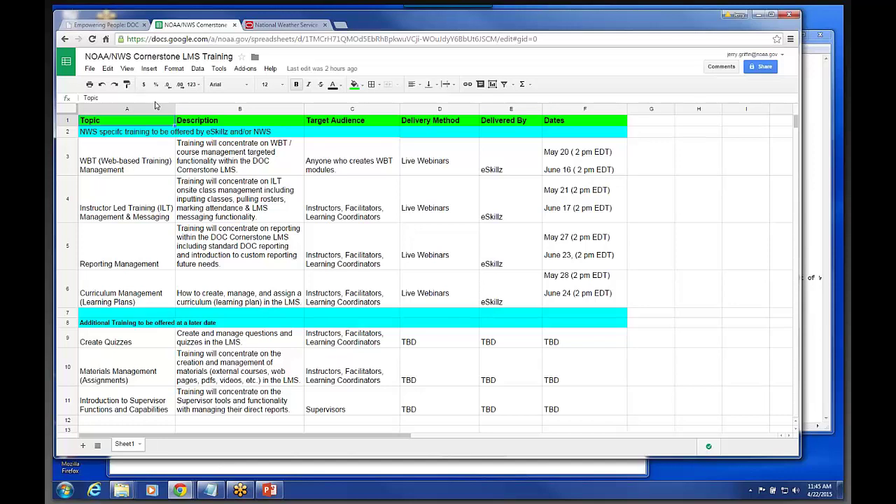
pyautogui.click(111, 25)
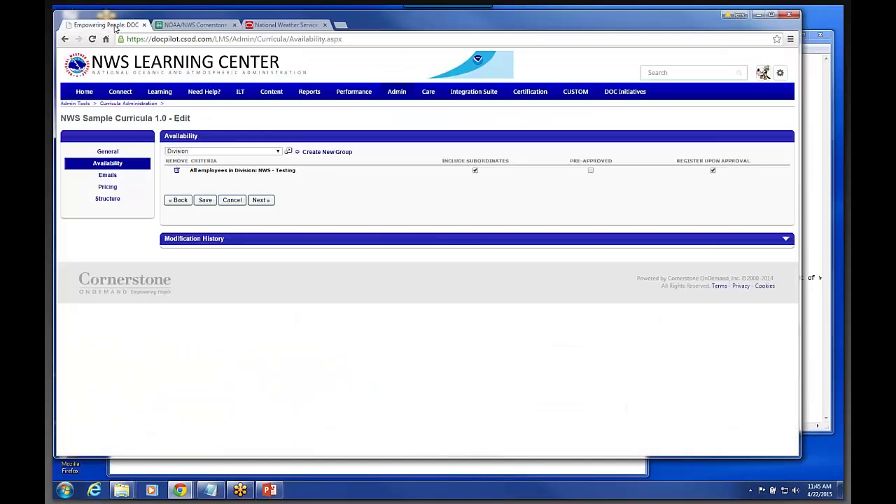